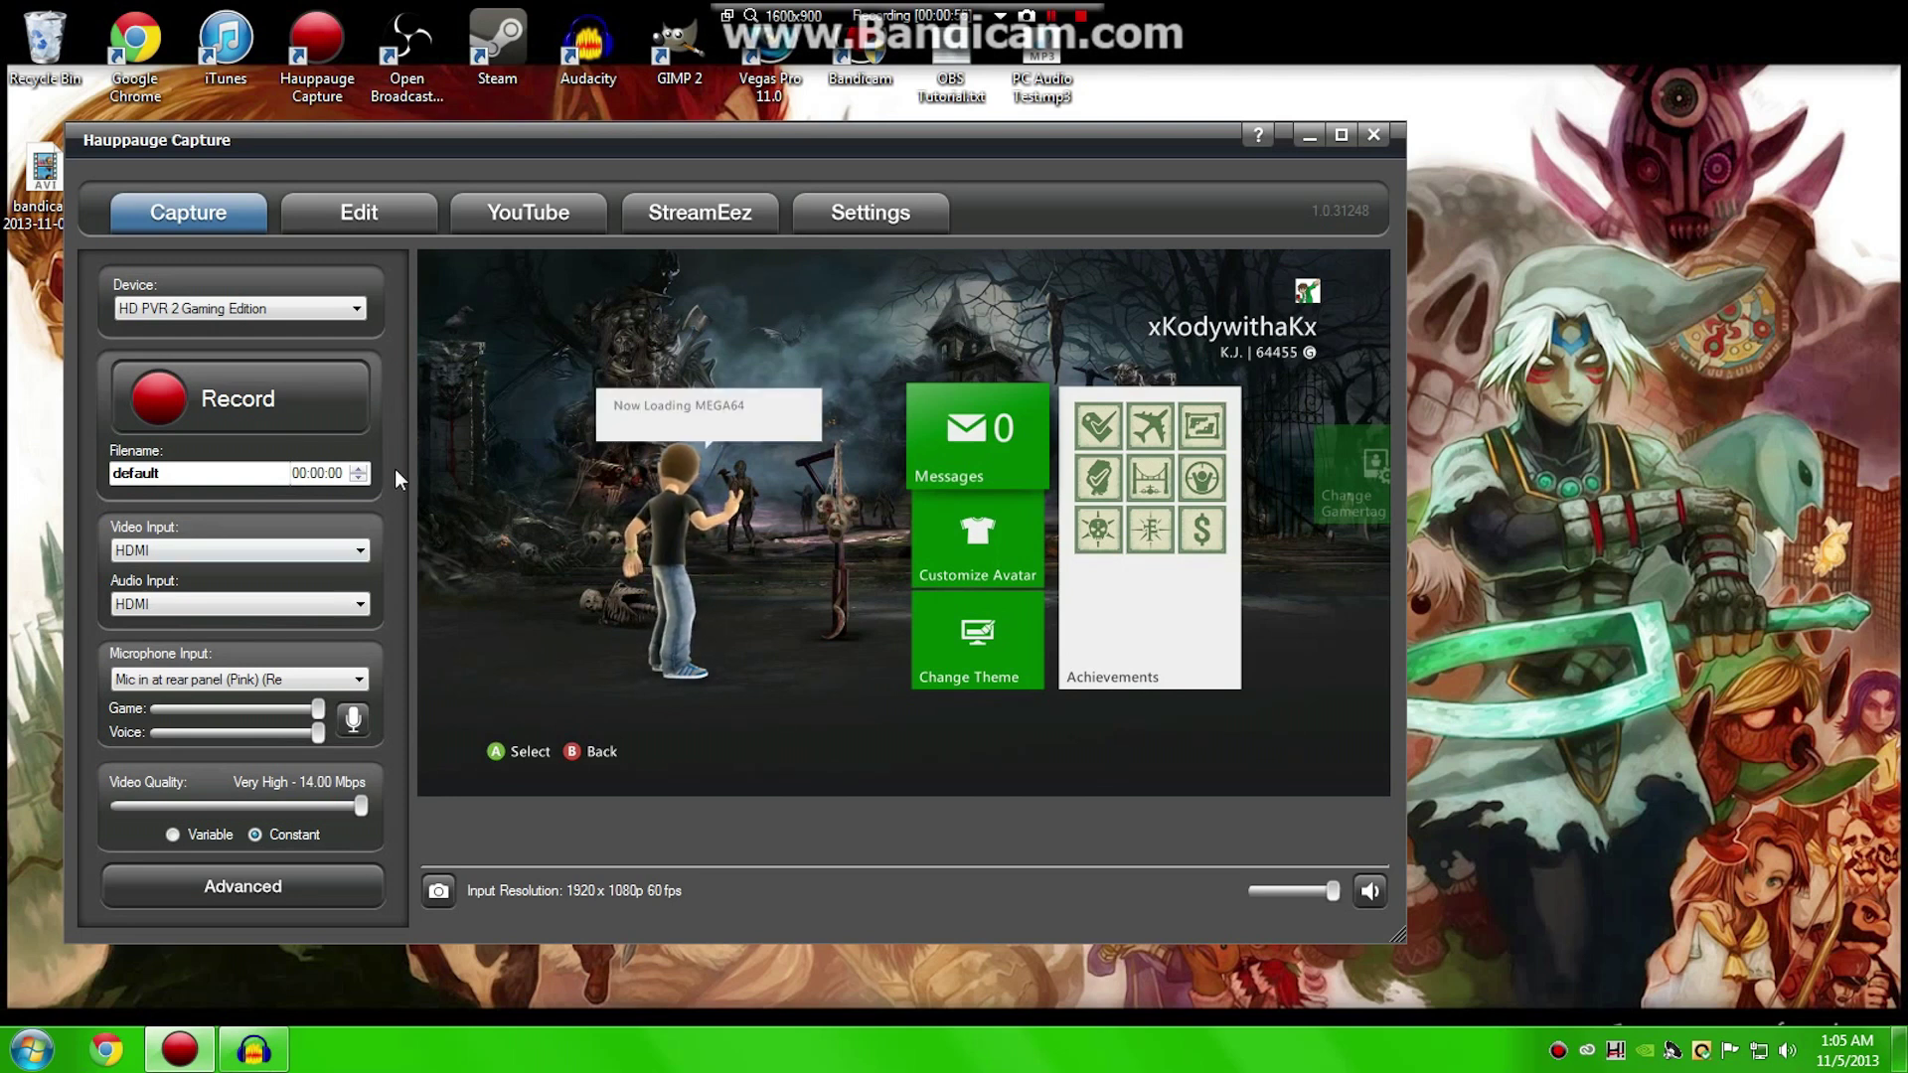
Replace the default recording file name with 'Filename'
double_click(137, 473)
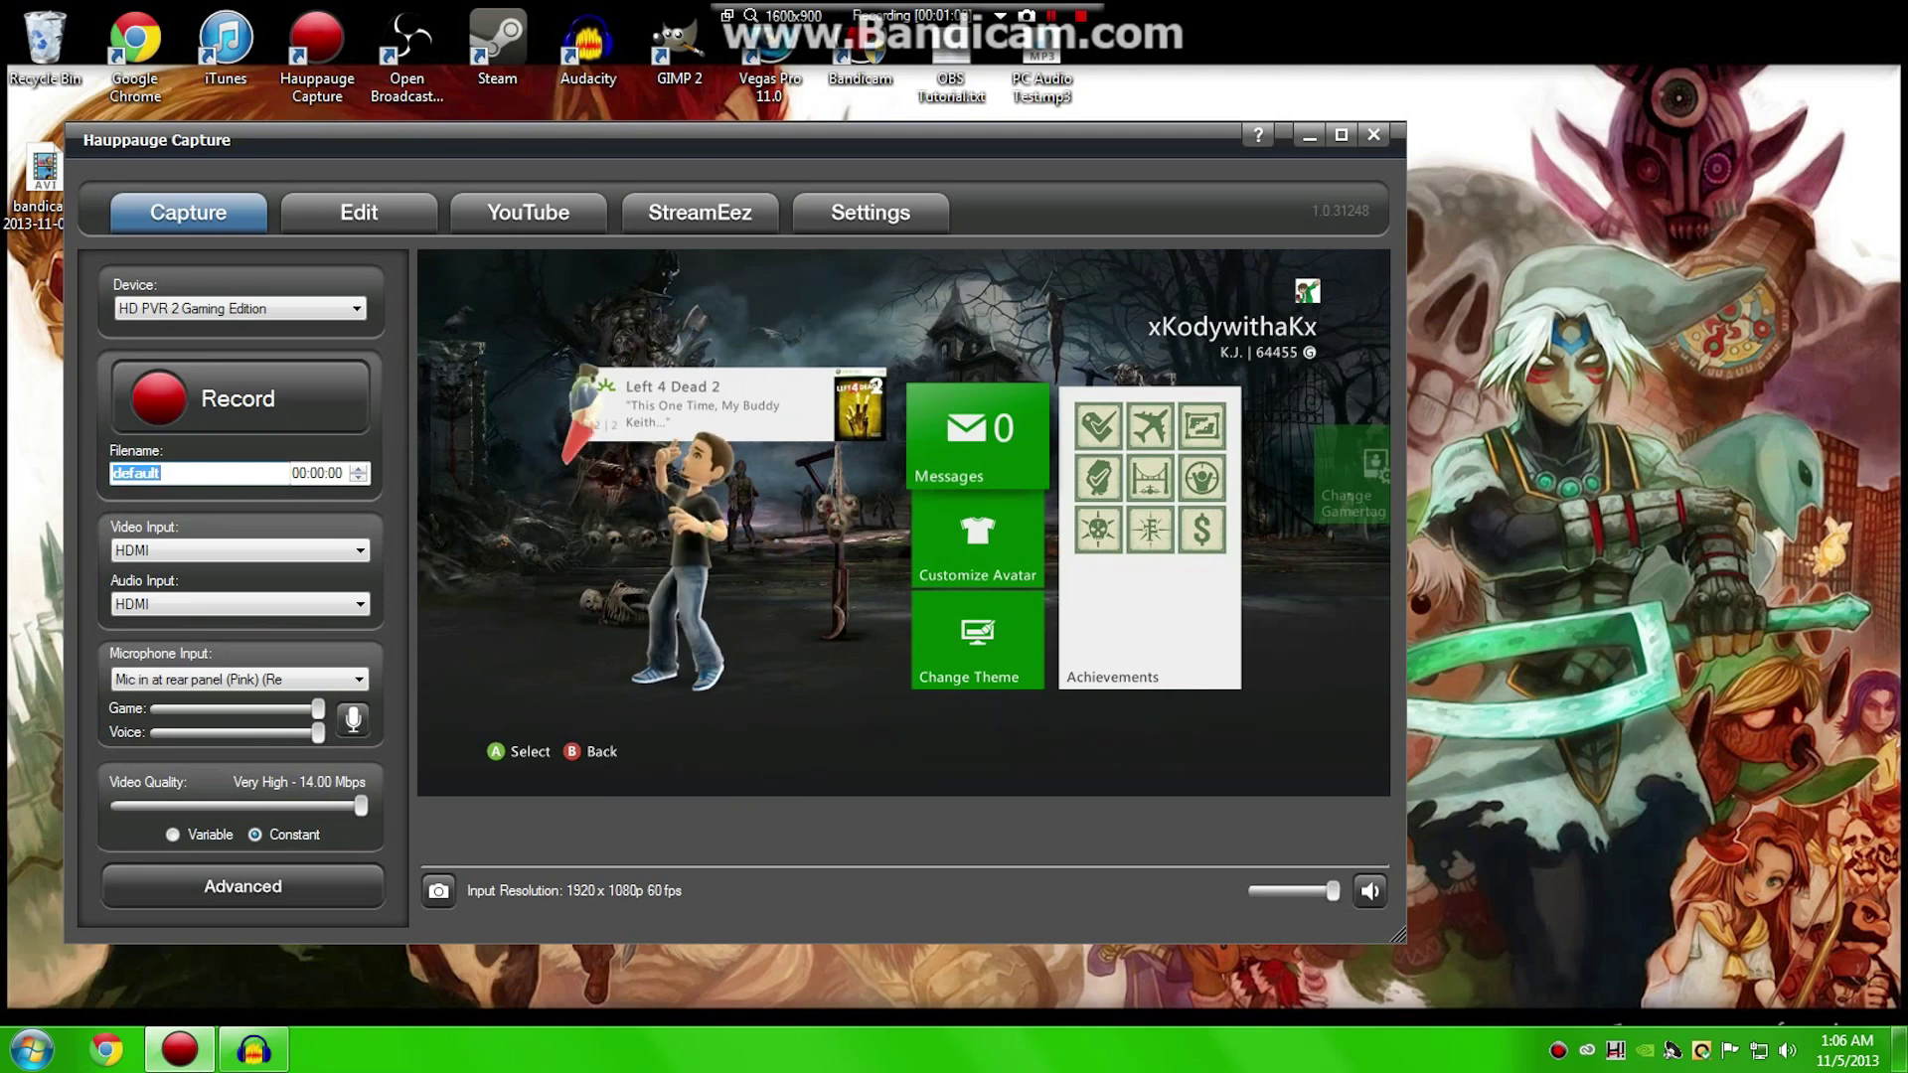
type("Filename")
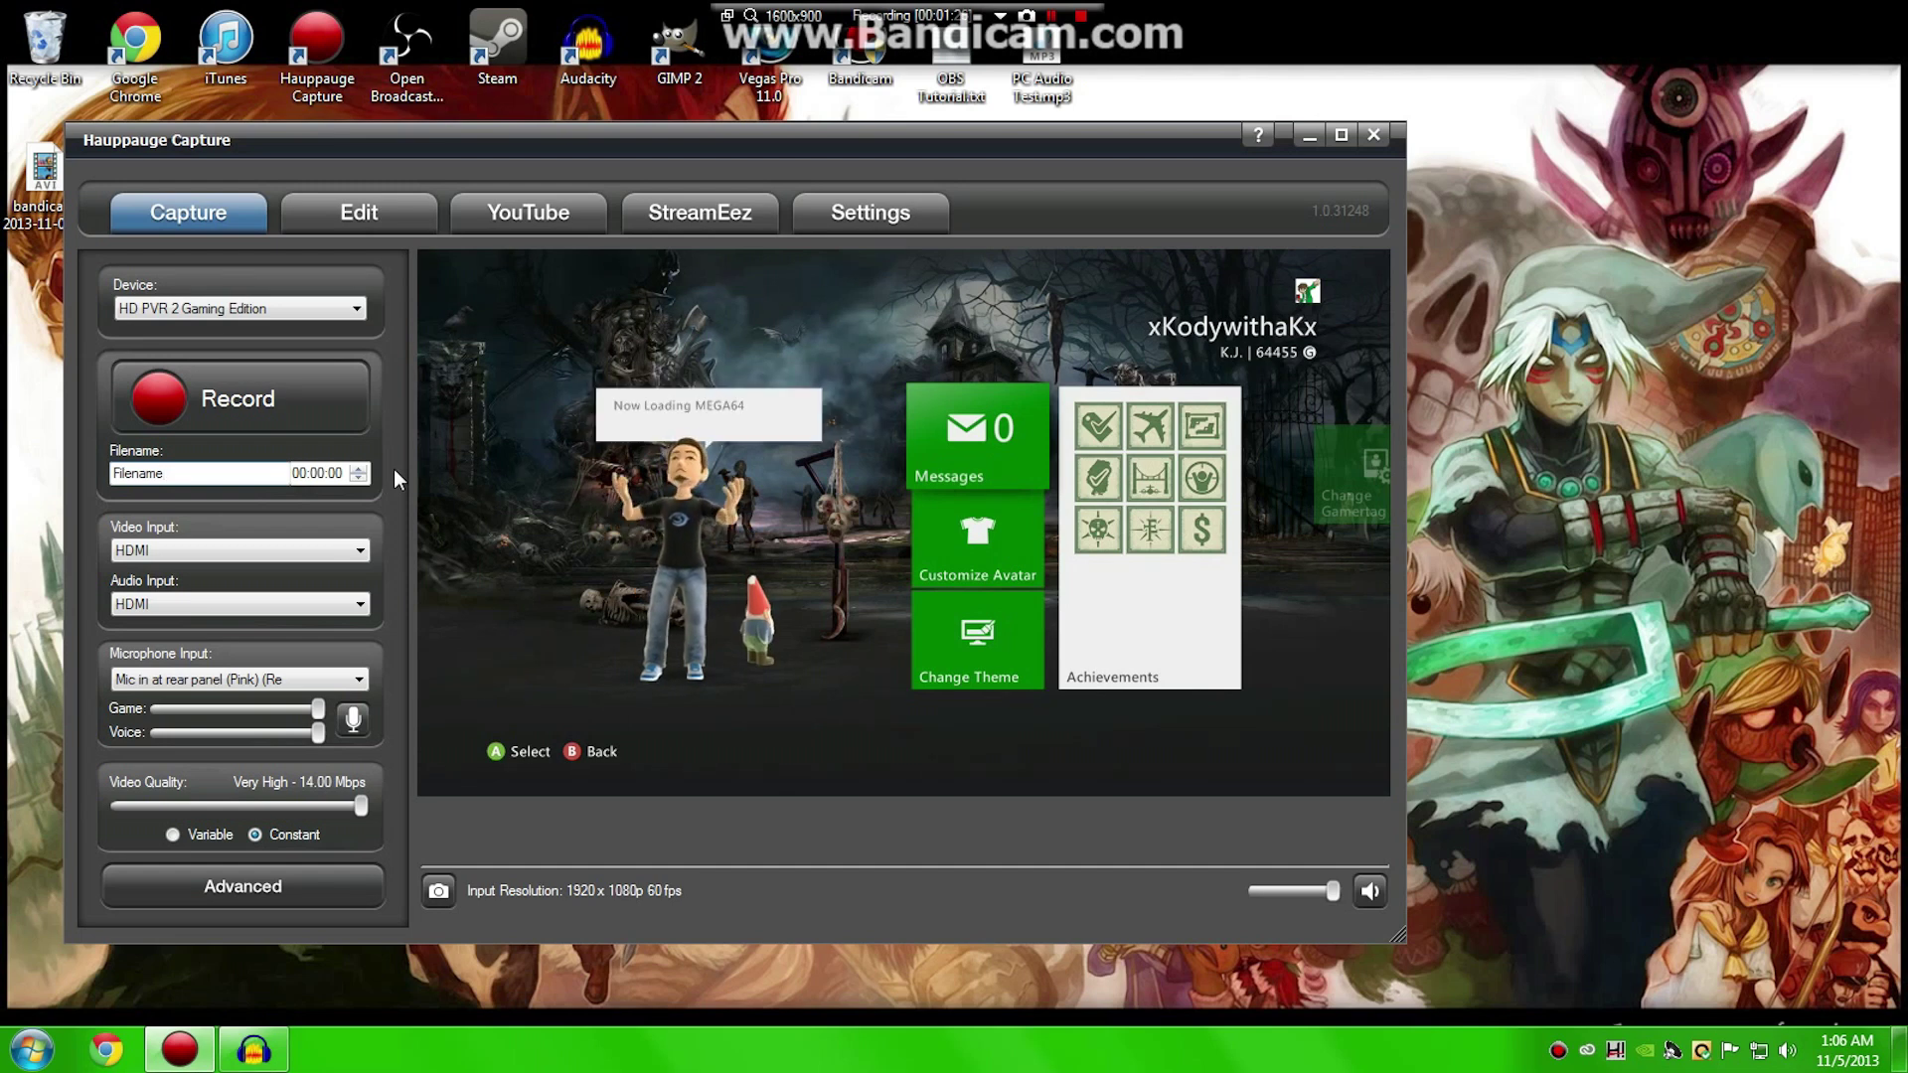
left_click(197, 681)
left_click(191, 698)
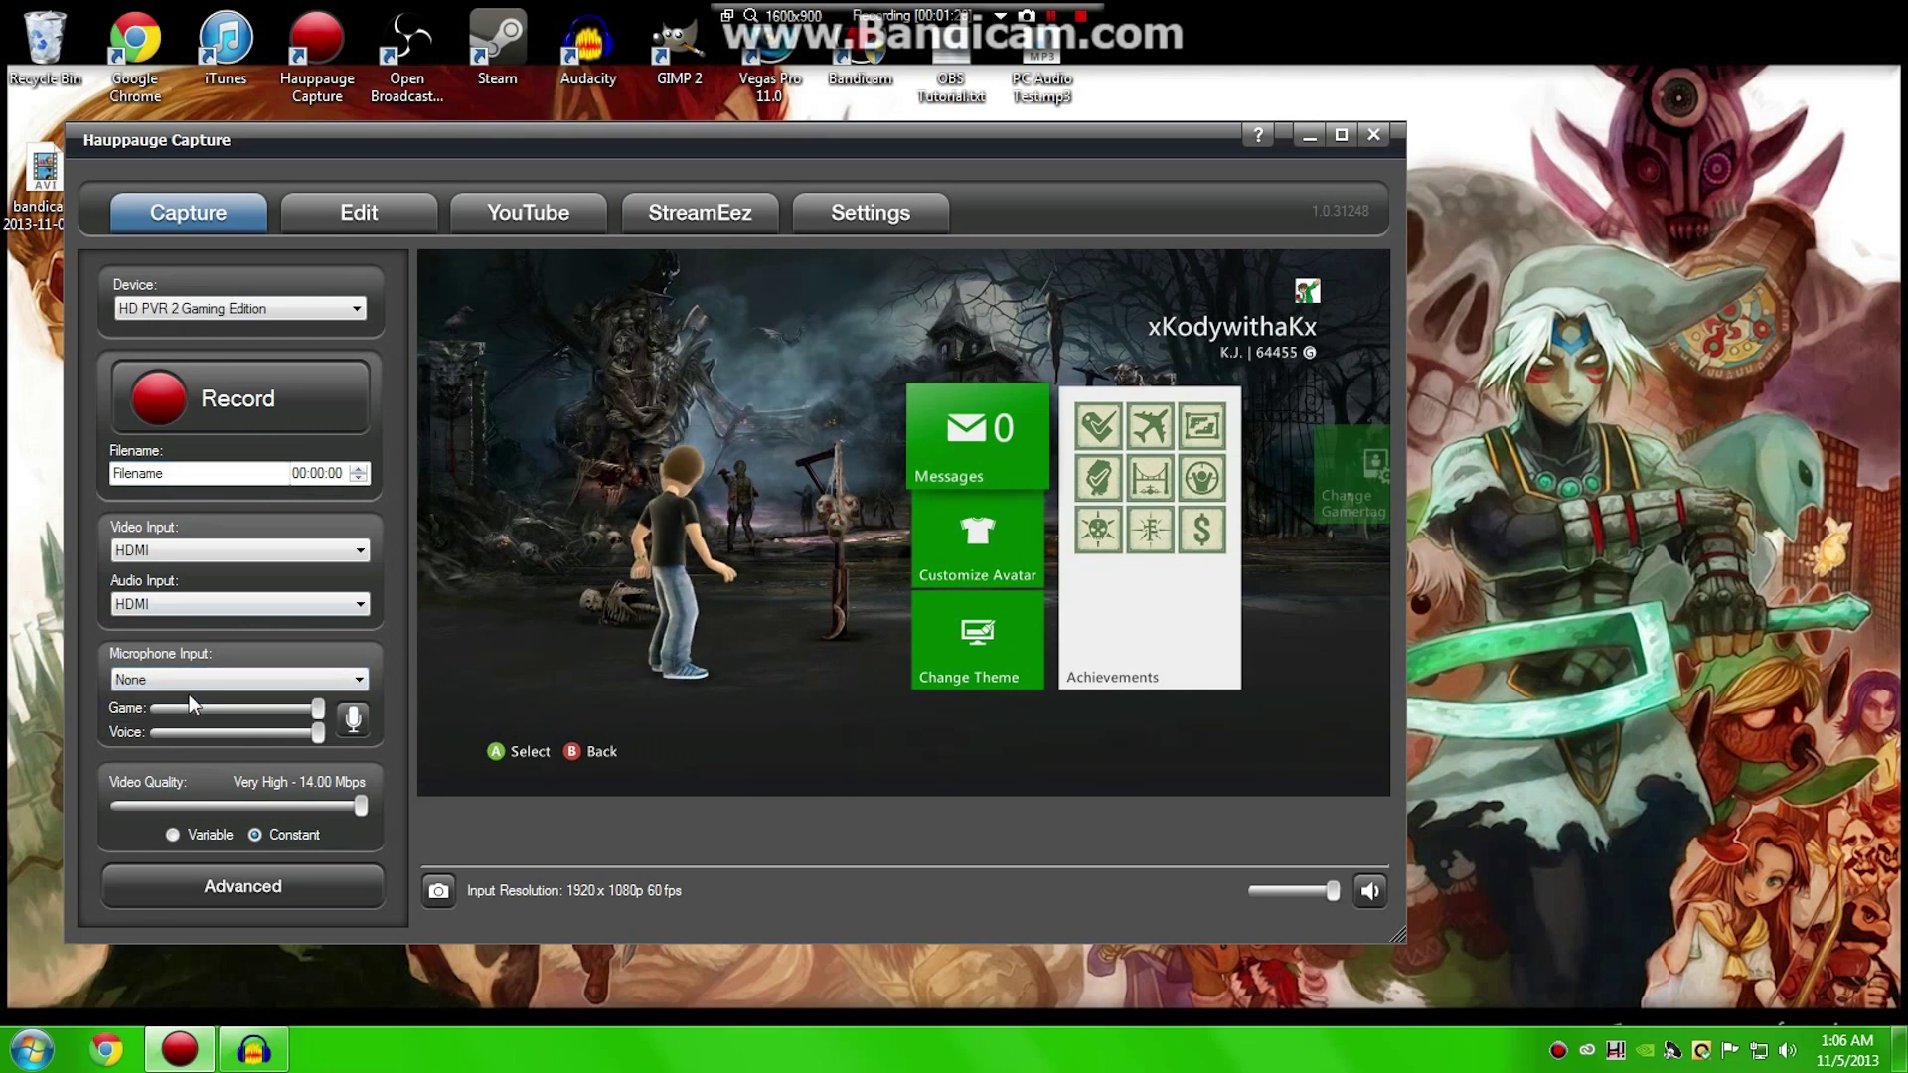
left_click(111, 678)
left_click(111, 708)
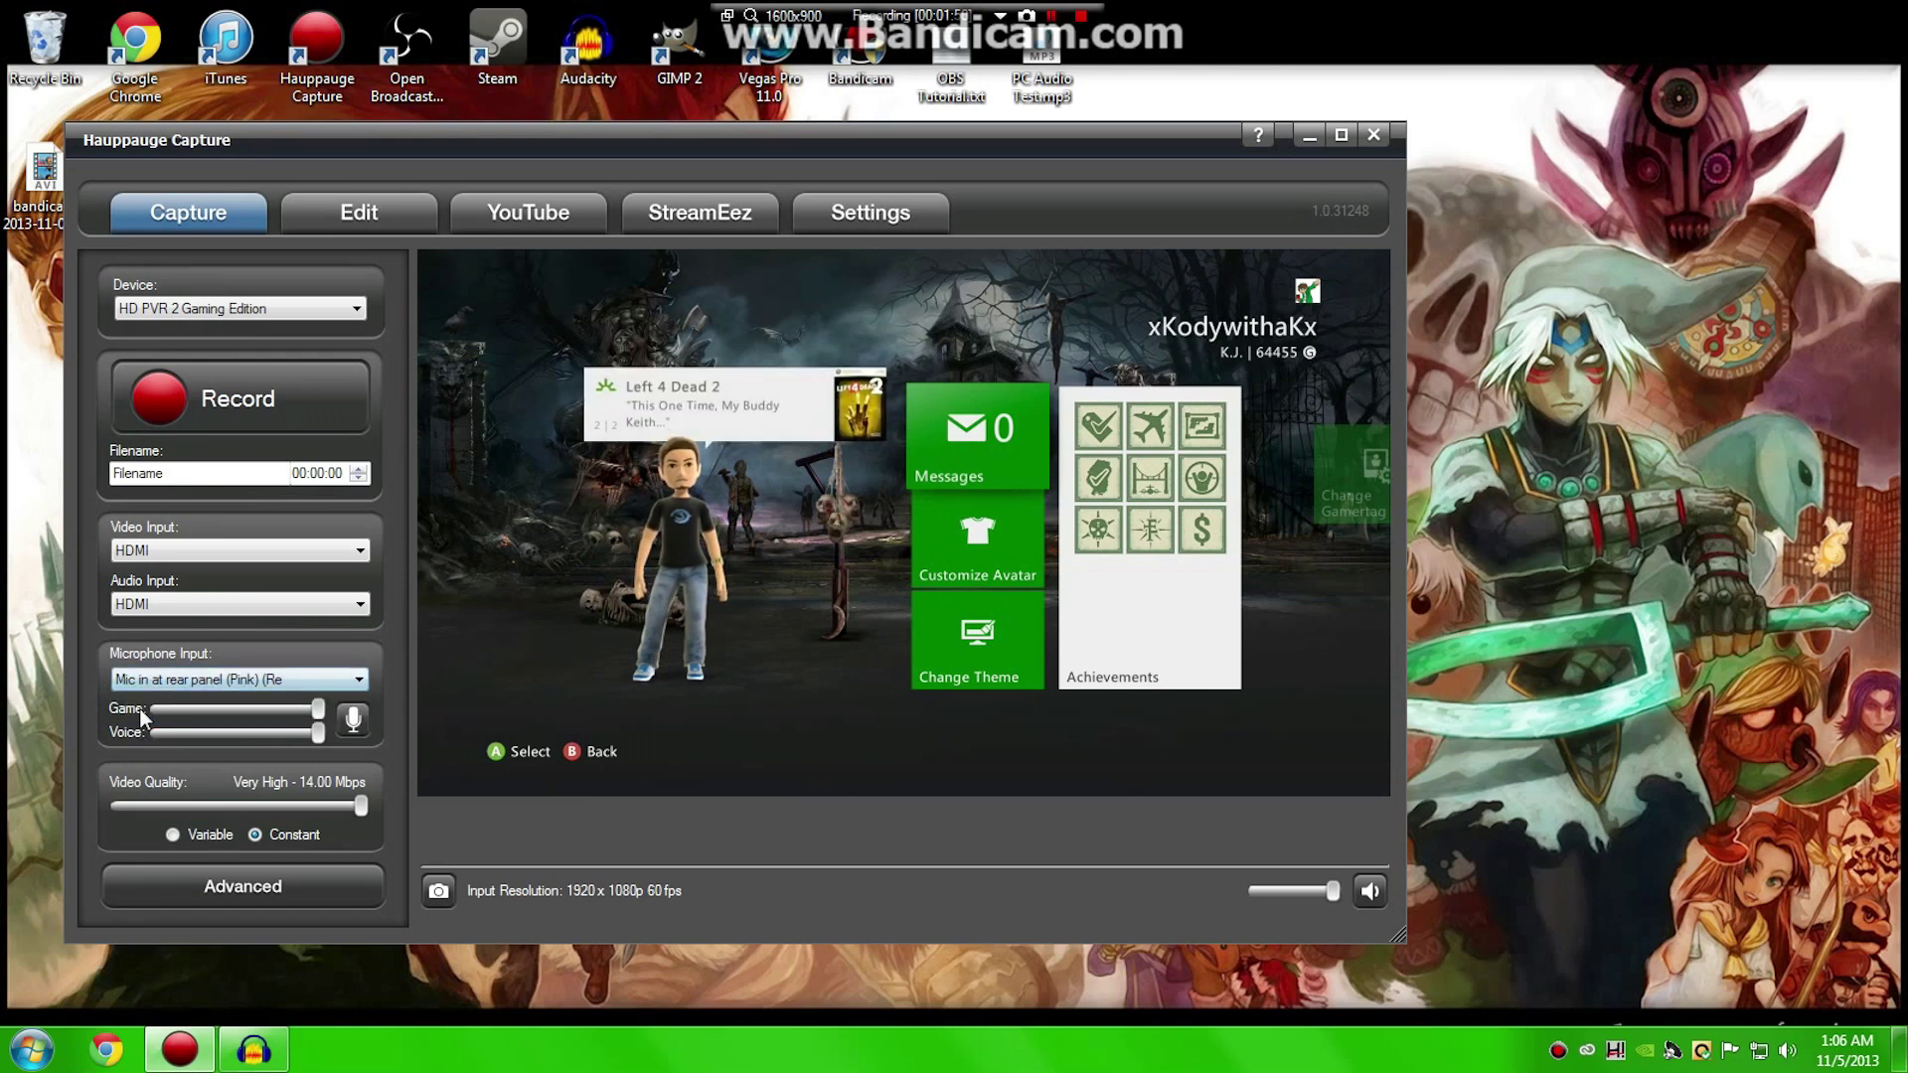
left_click(280, 712)
left_click_drag(280, 711, 362, 734)
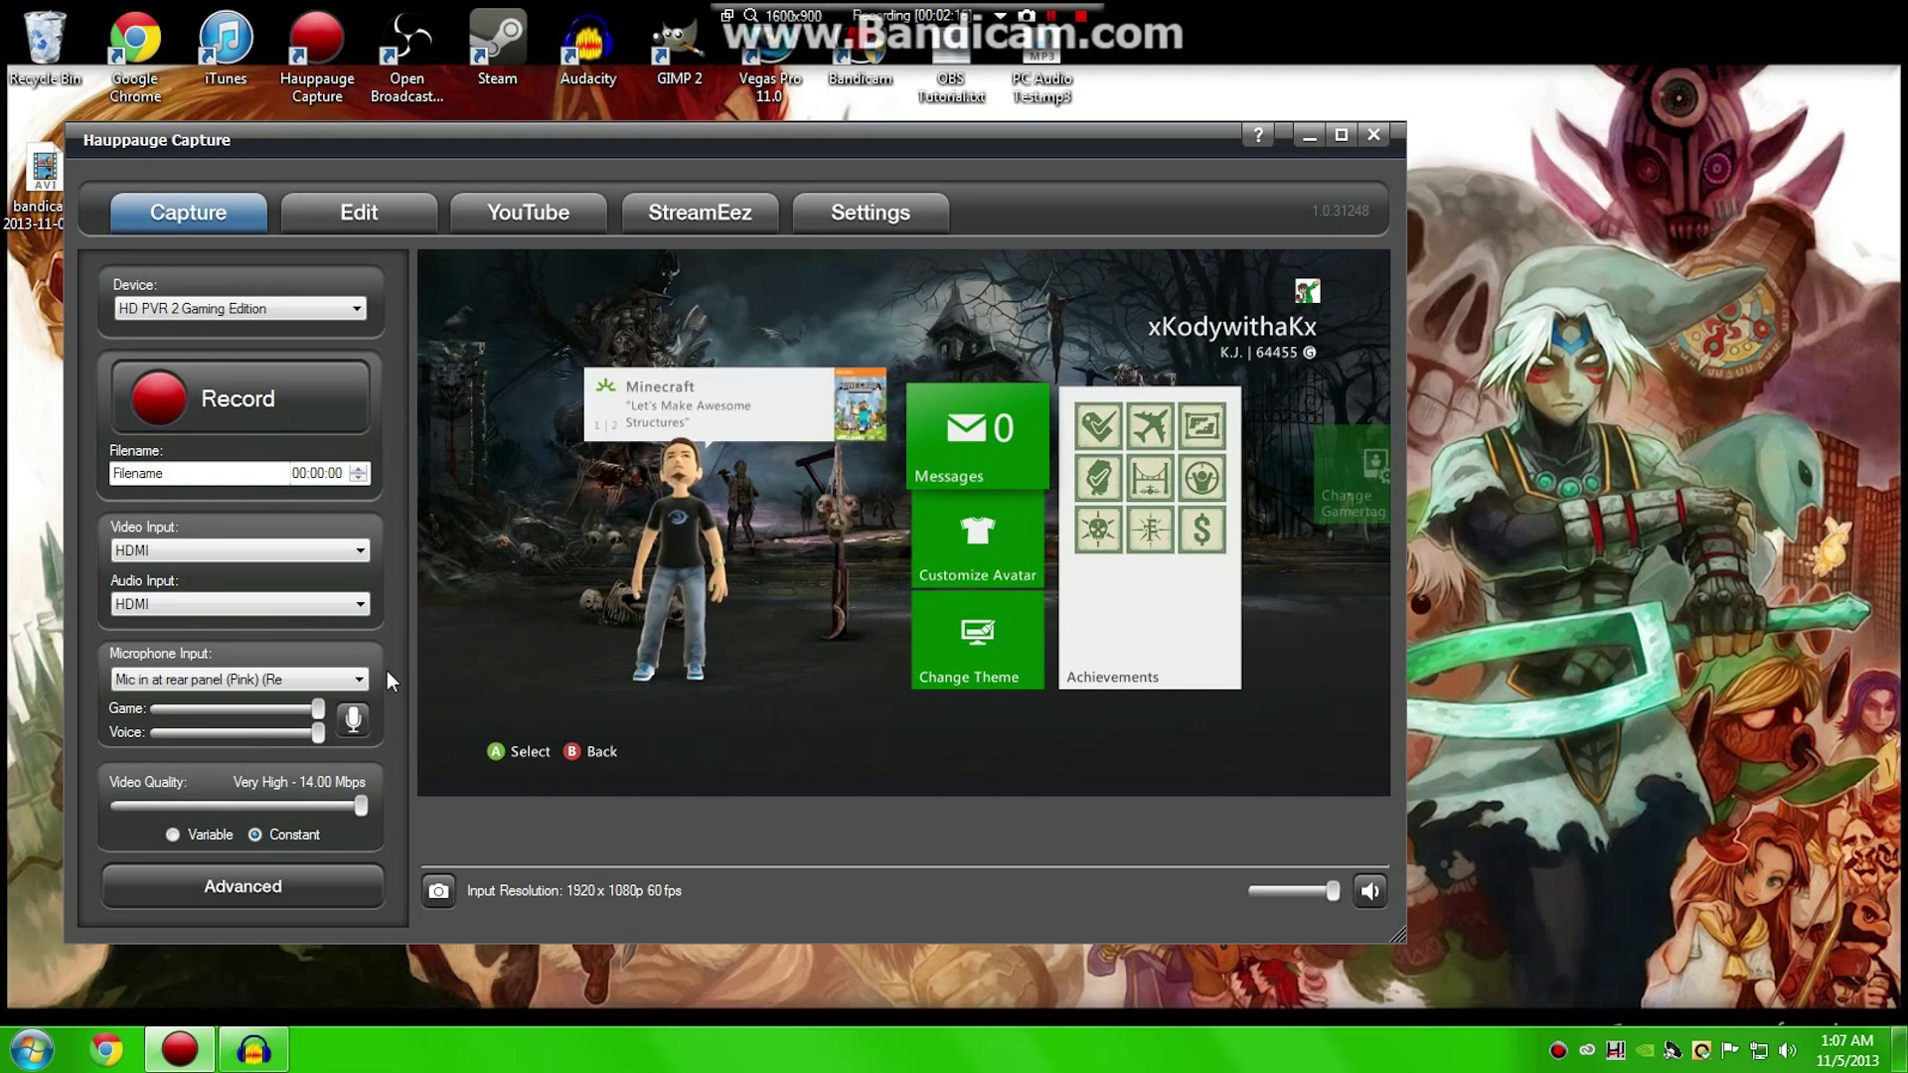
left_click(31, 1050)
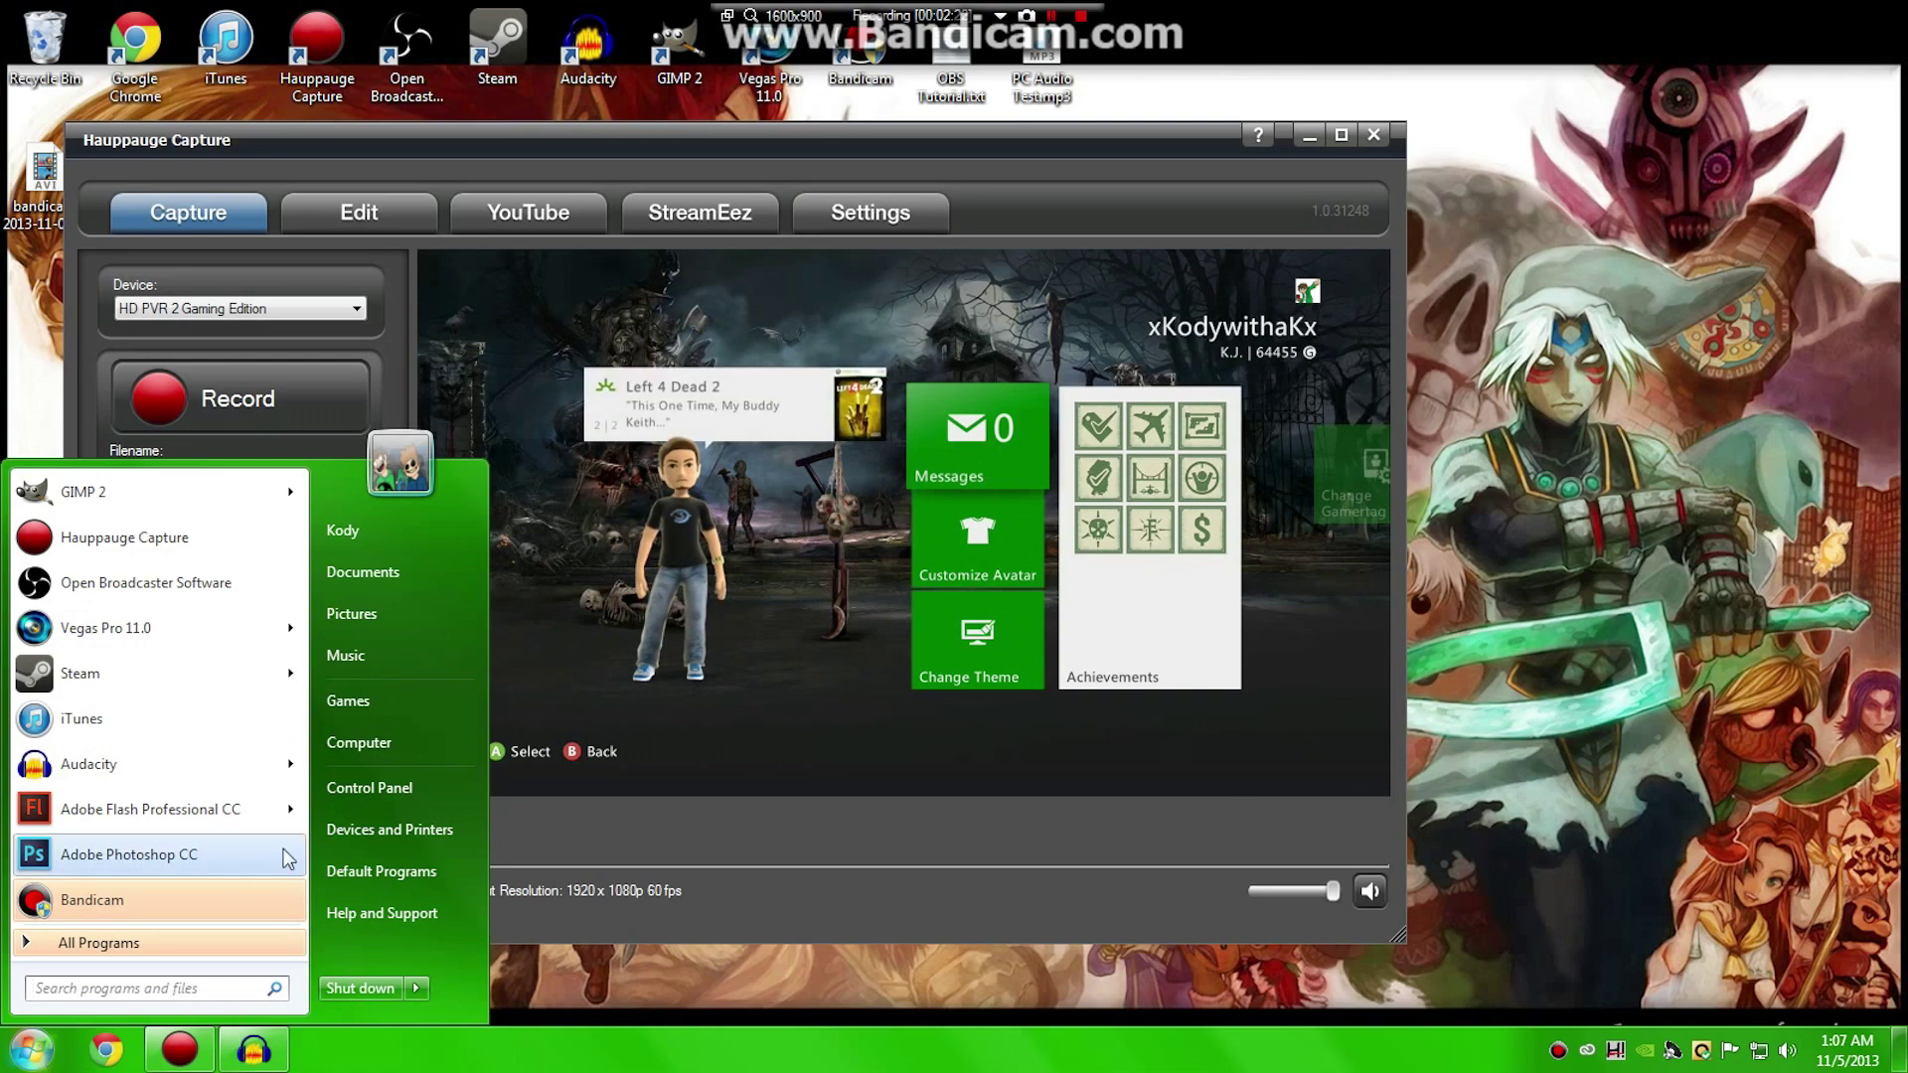
Open the rear-panel mic's Recording properties in Control Panel and confirm its 192000 Hz format
left_click(370, 785)
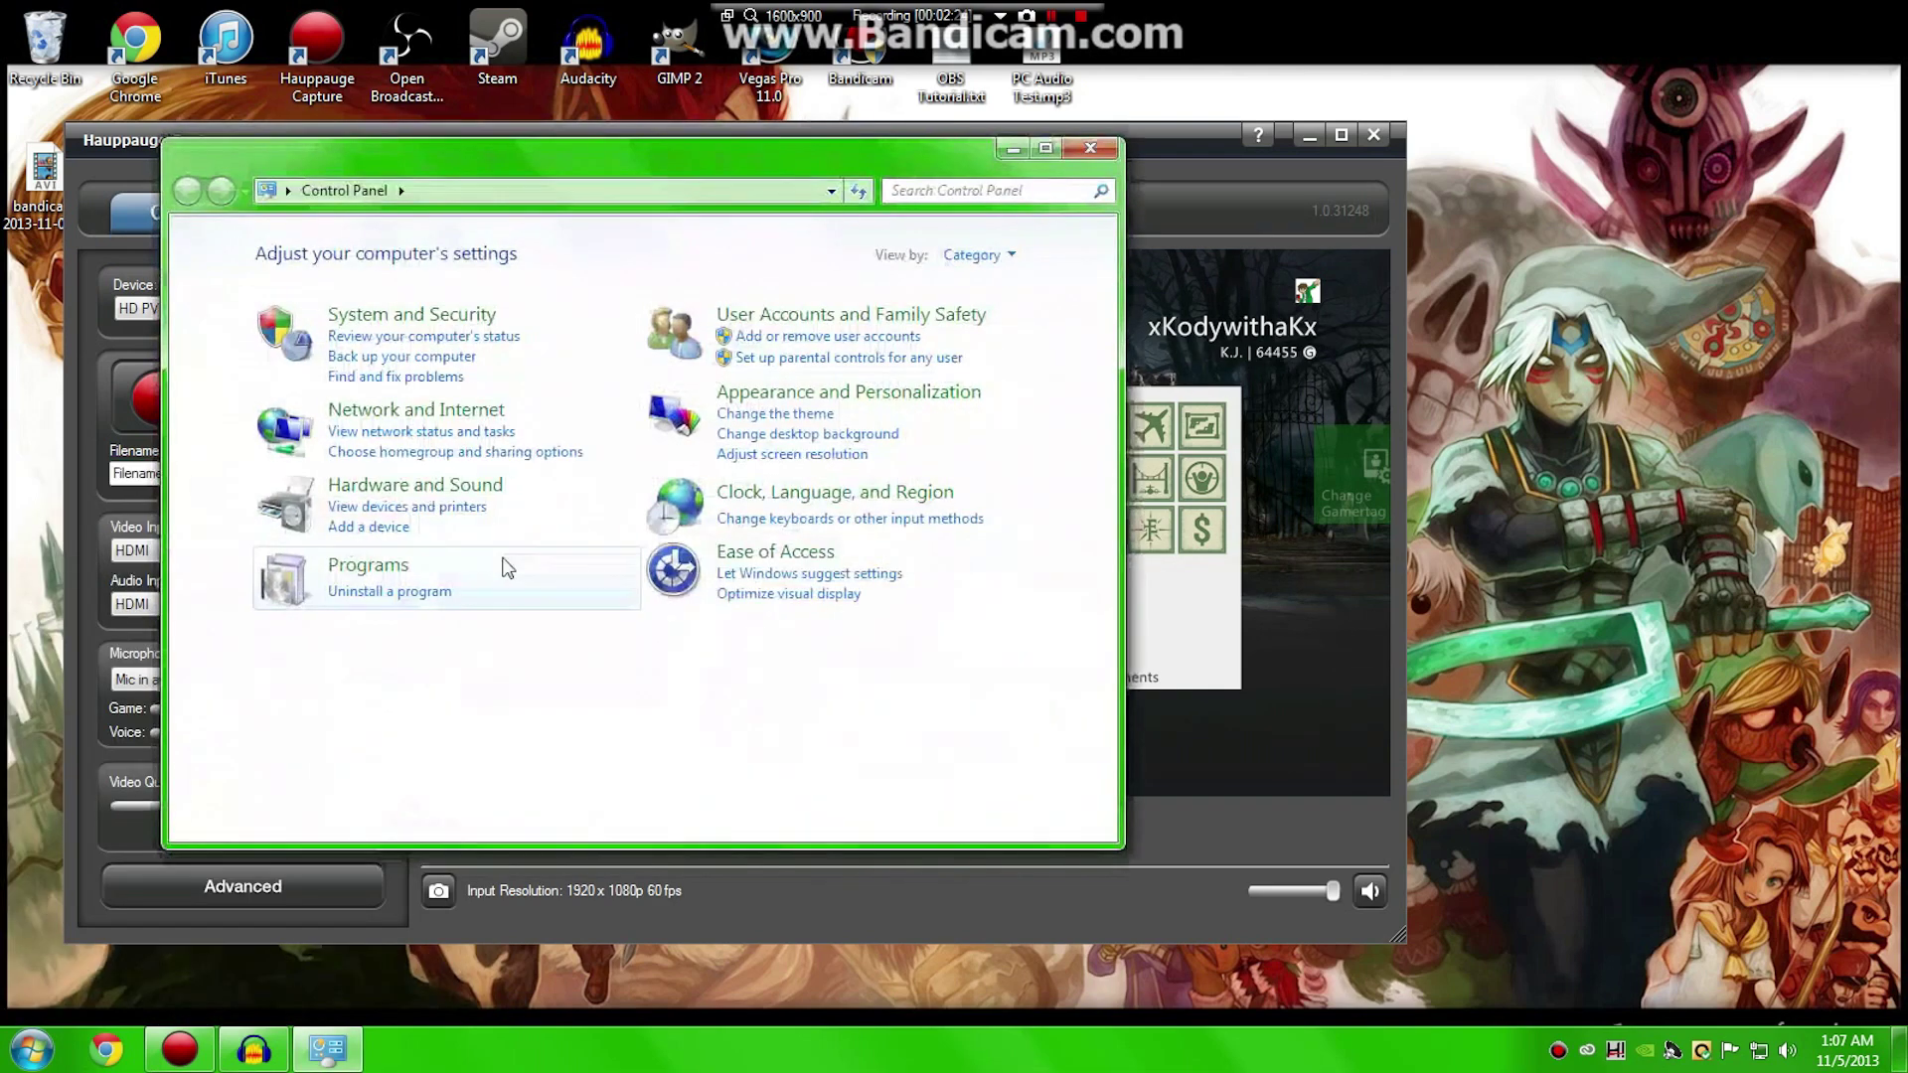
left_click(413, 486)
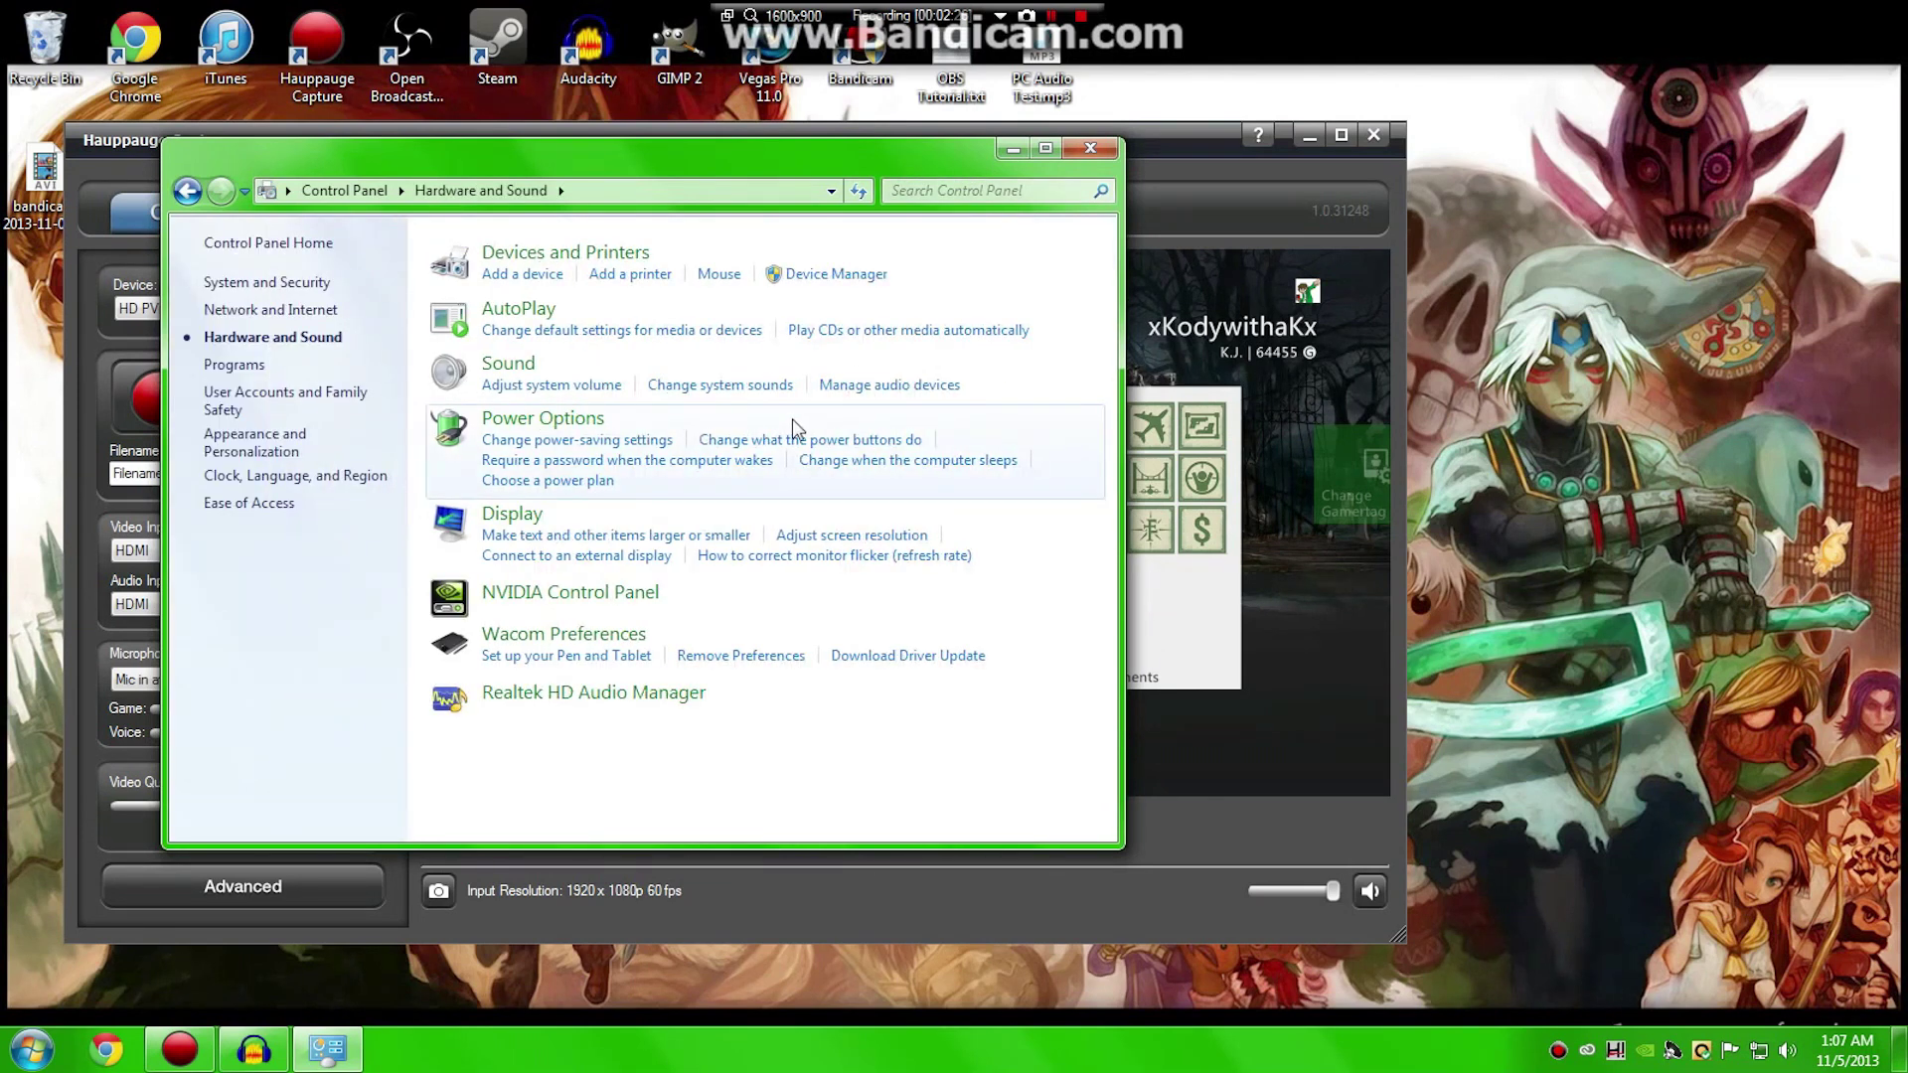
left_click(865, 388)
left_click(372, 303)
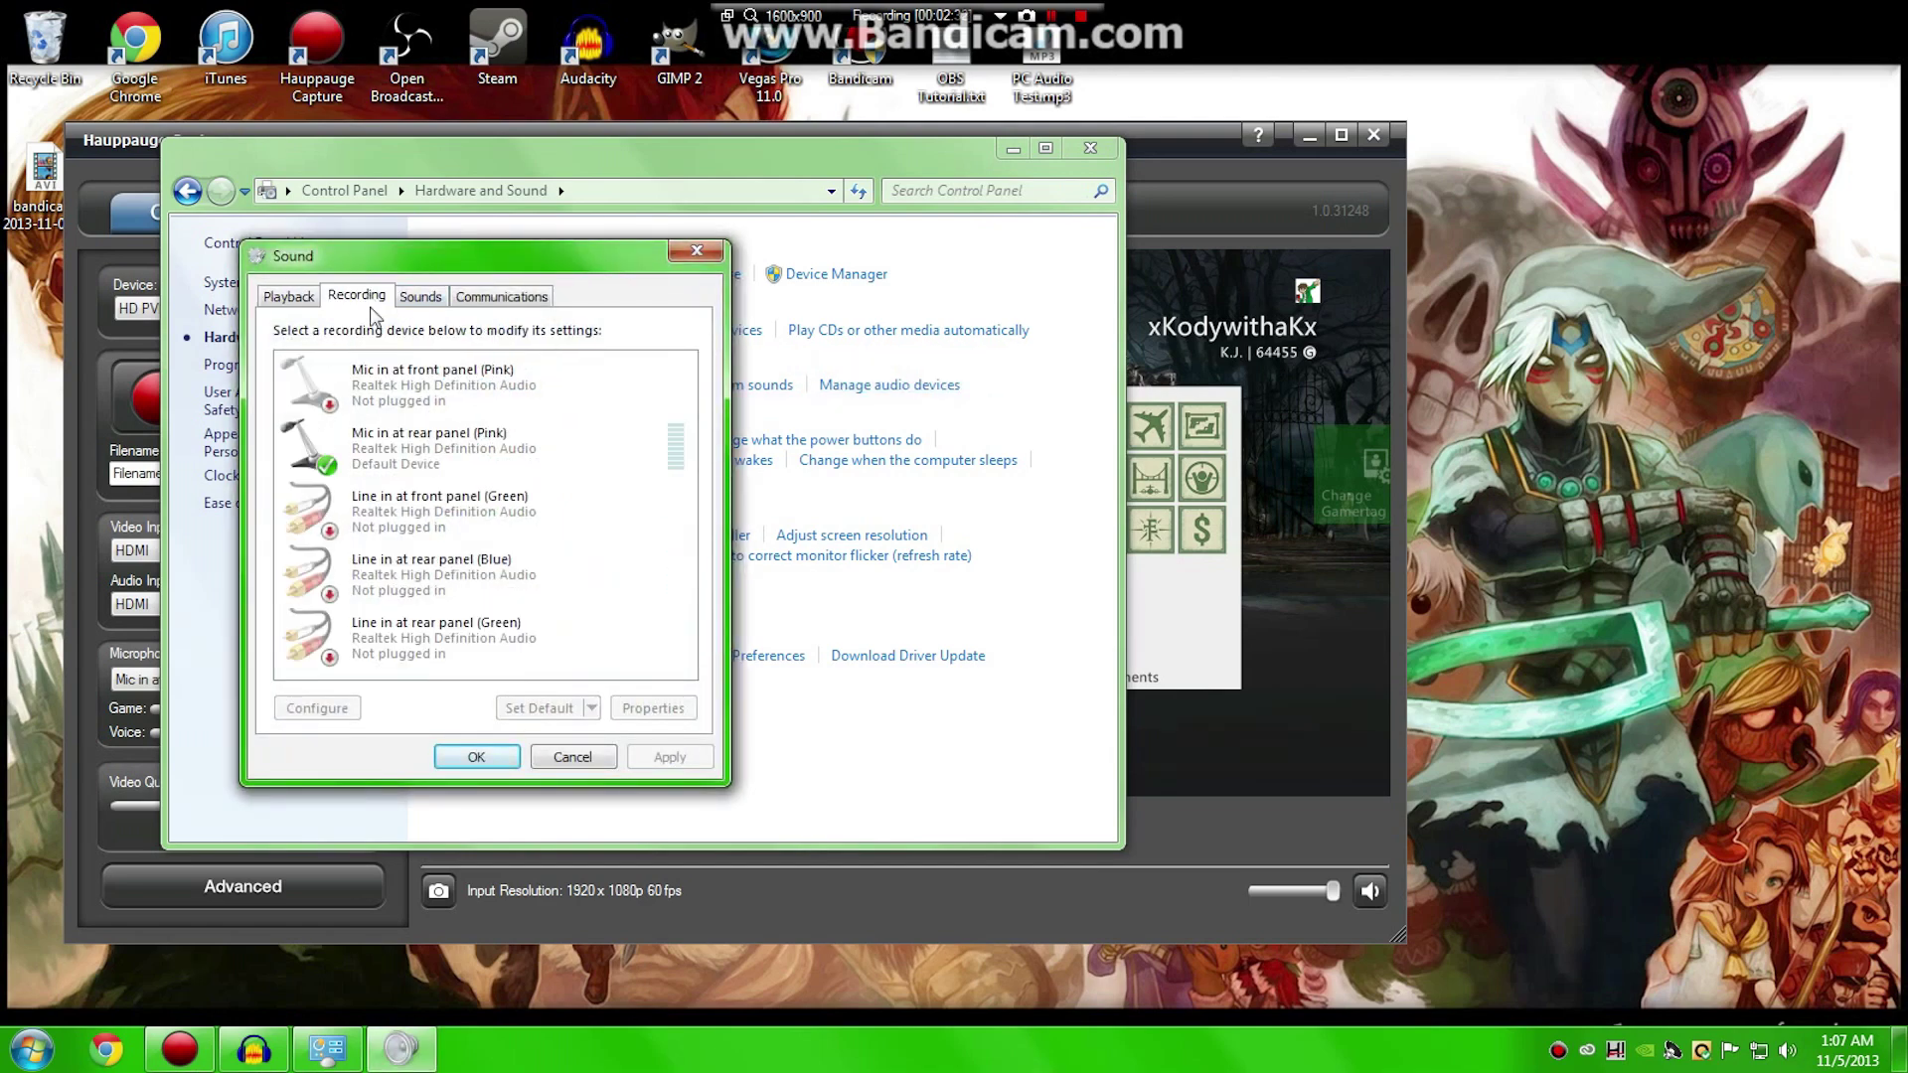
double_click(427, 485)
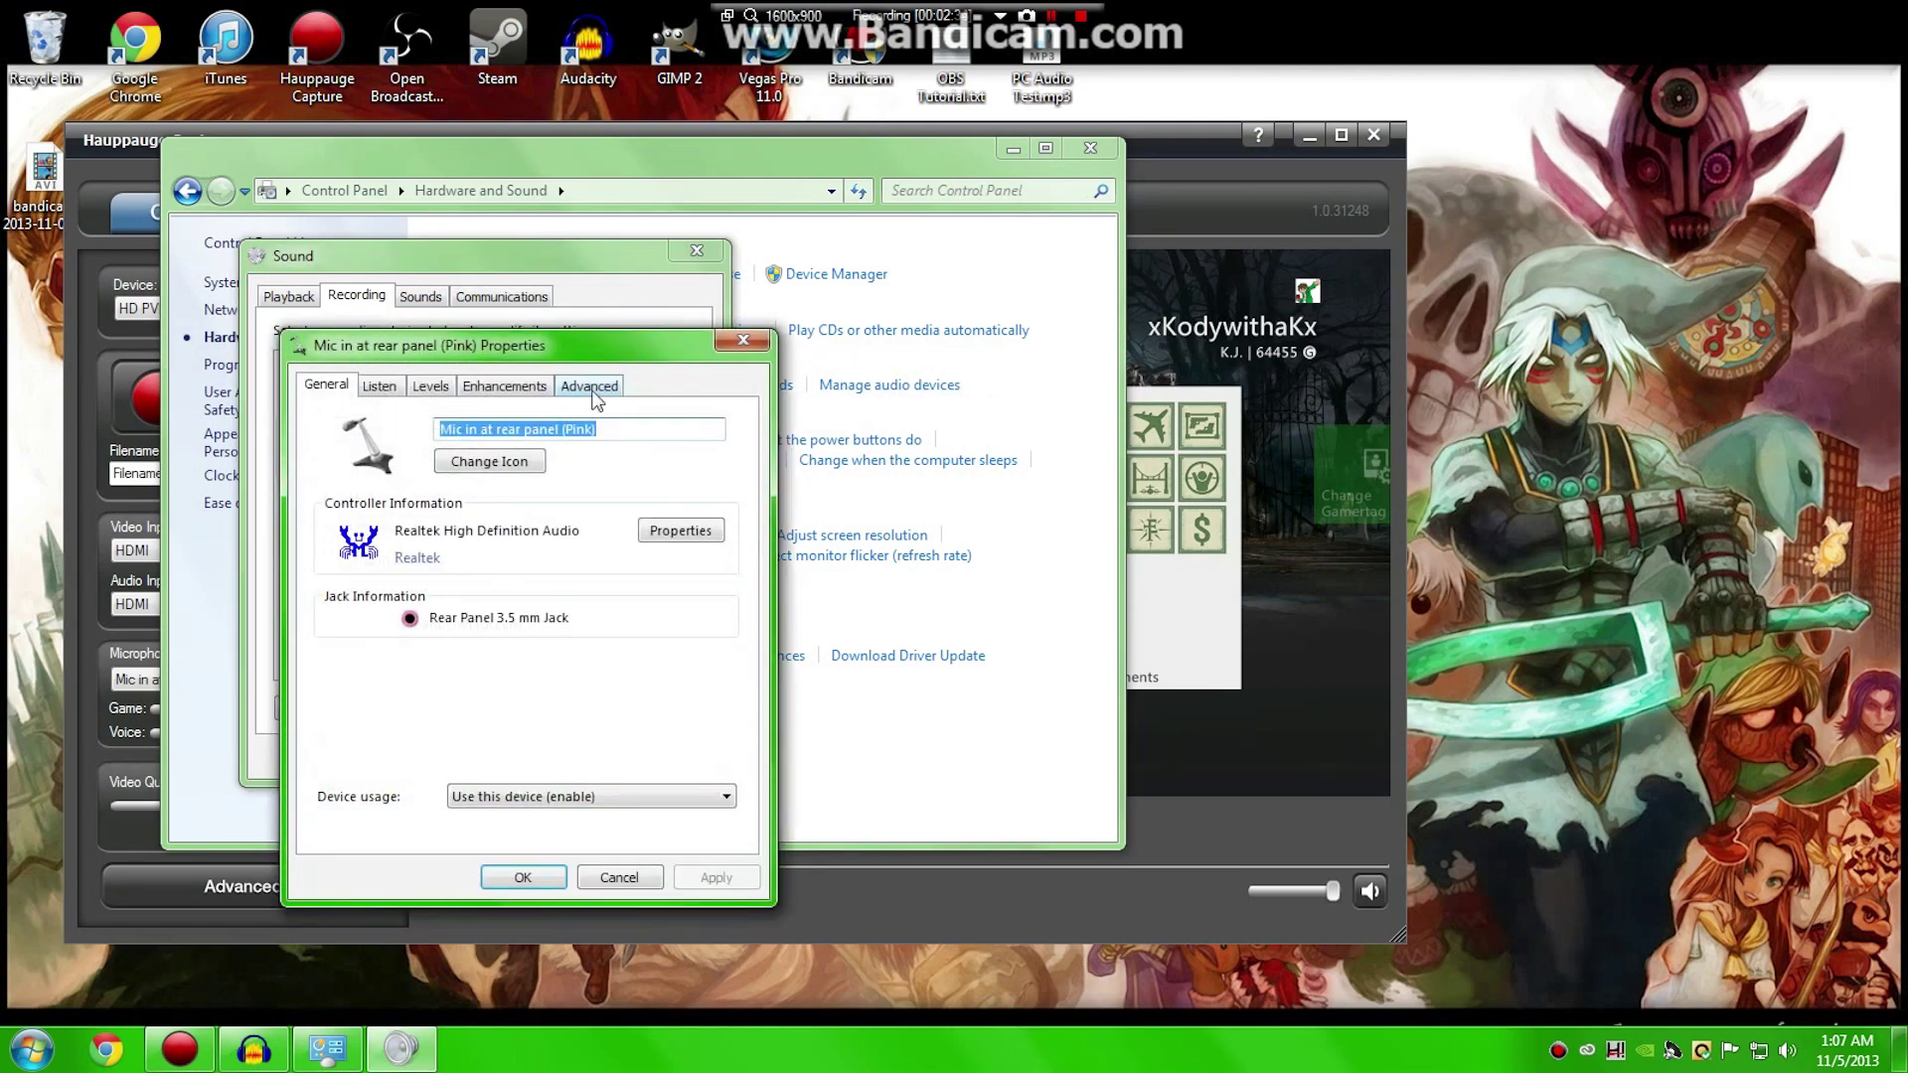
left_click(591, 389)
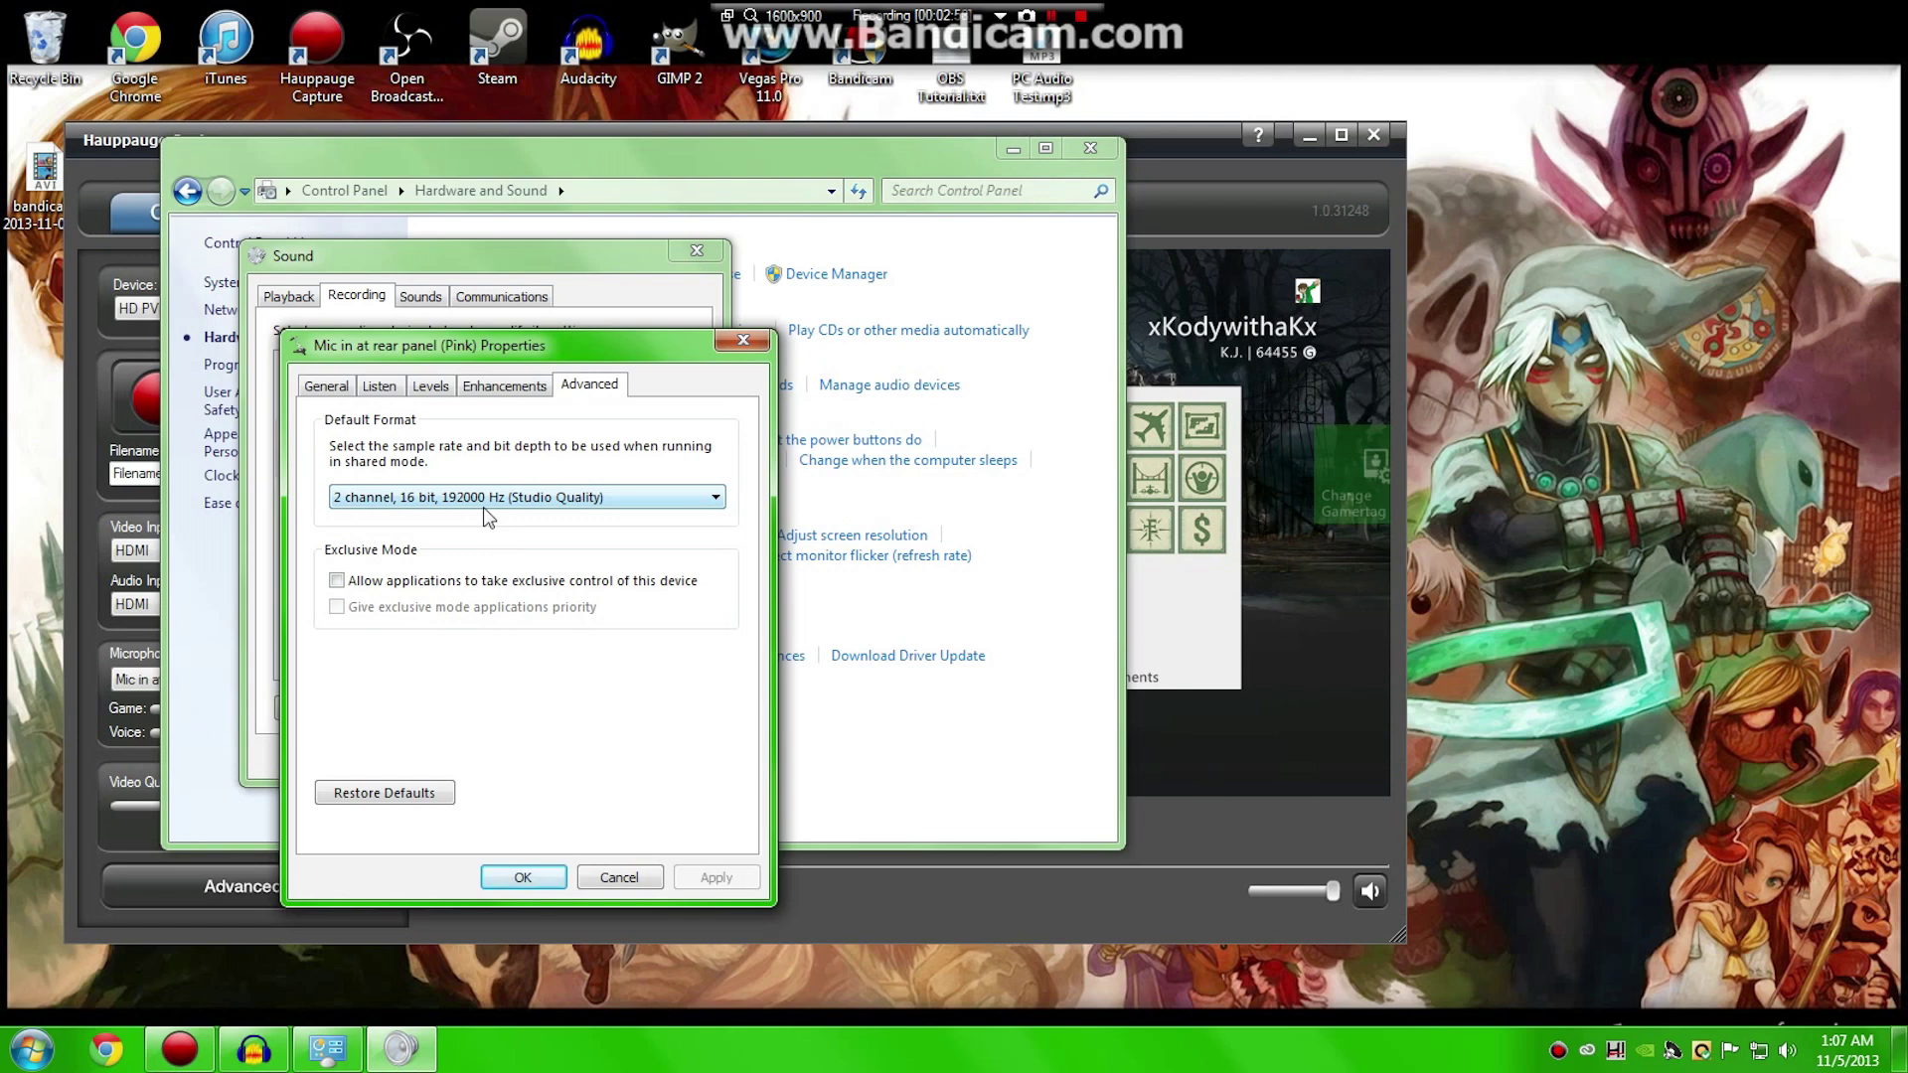
left_click(523, 878)
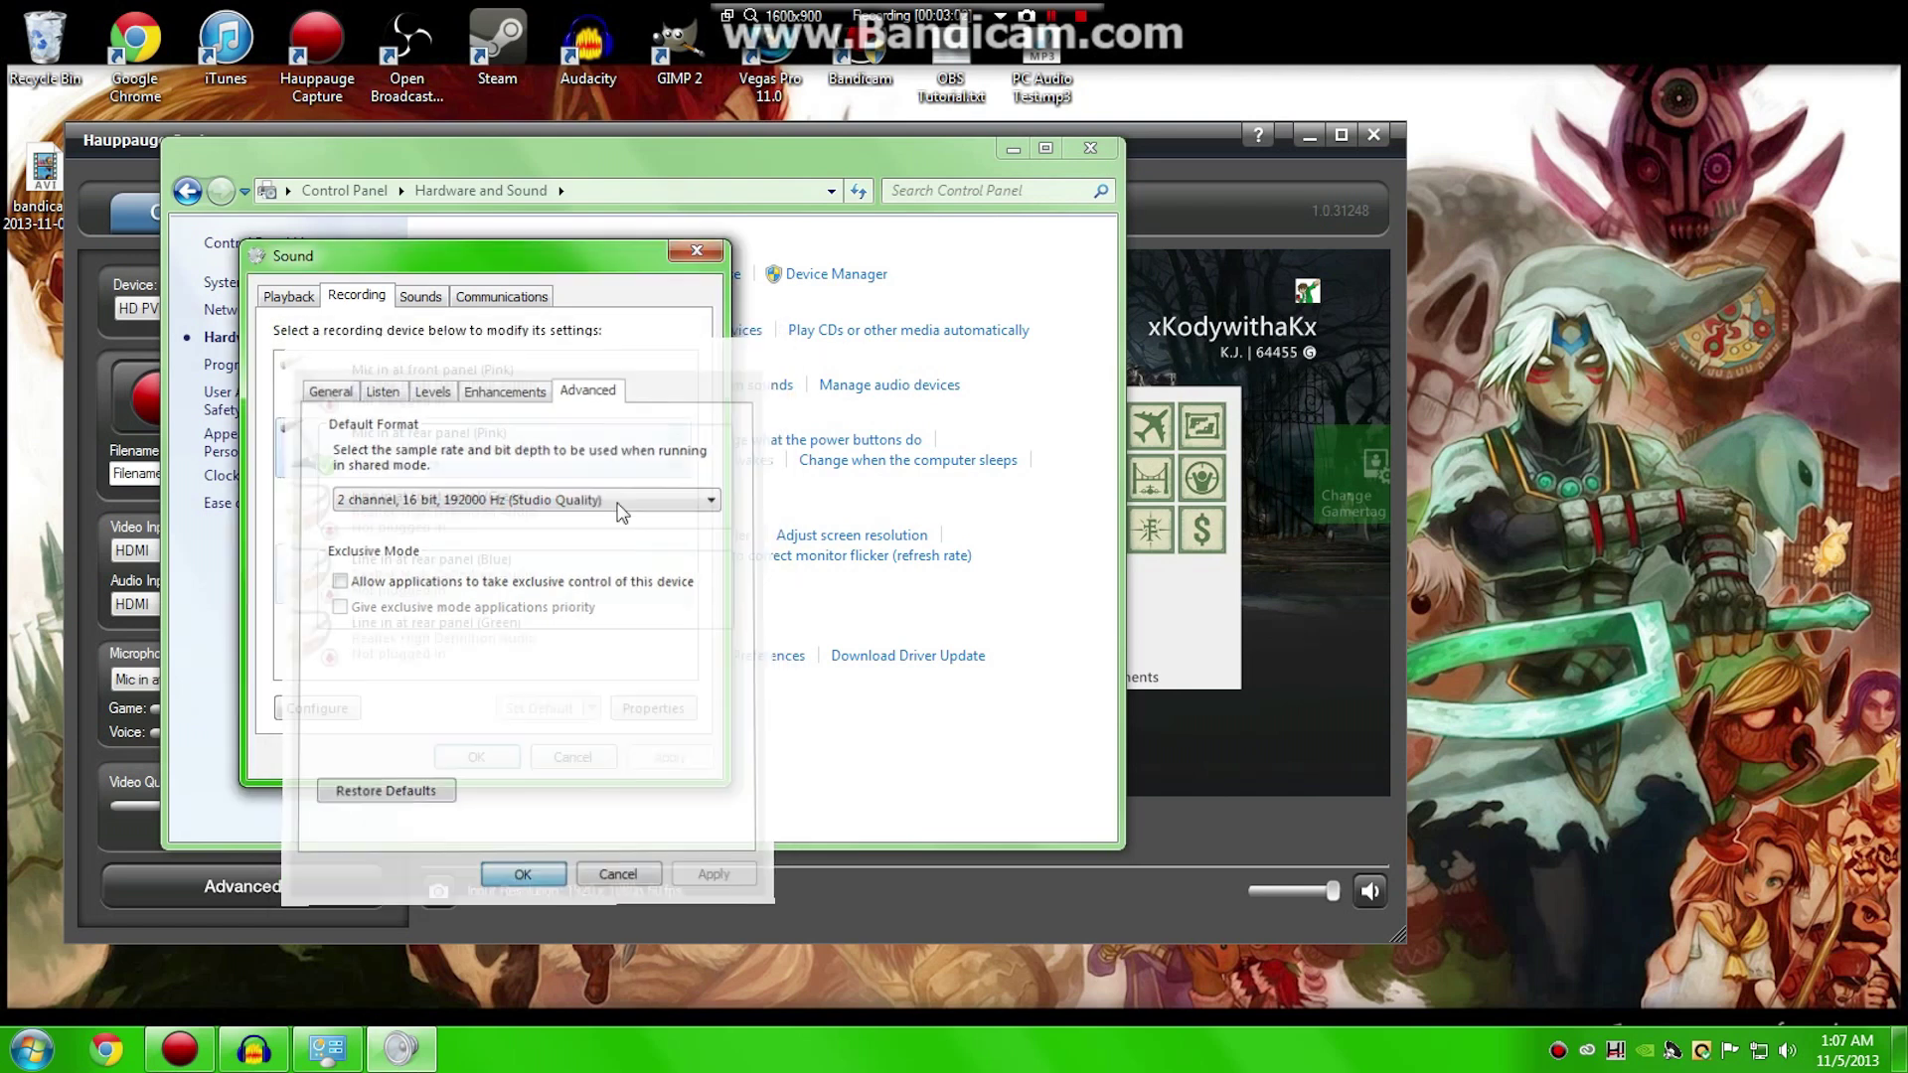
Close the Sound dialog and Control Panel to return to the Hauppauge Capture preview
left_click(698, 250)
left_click(1092, 148)
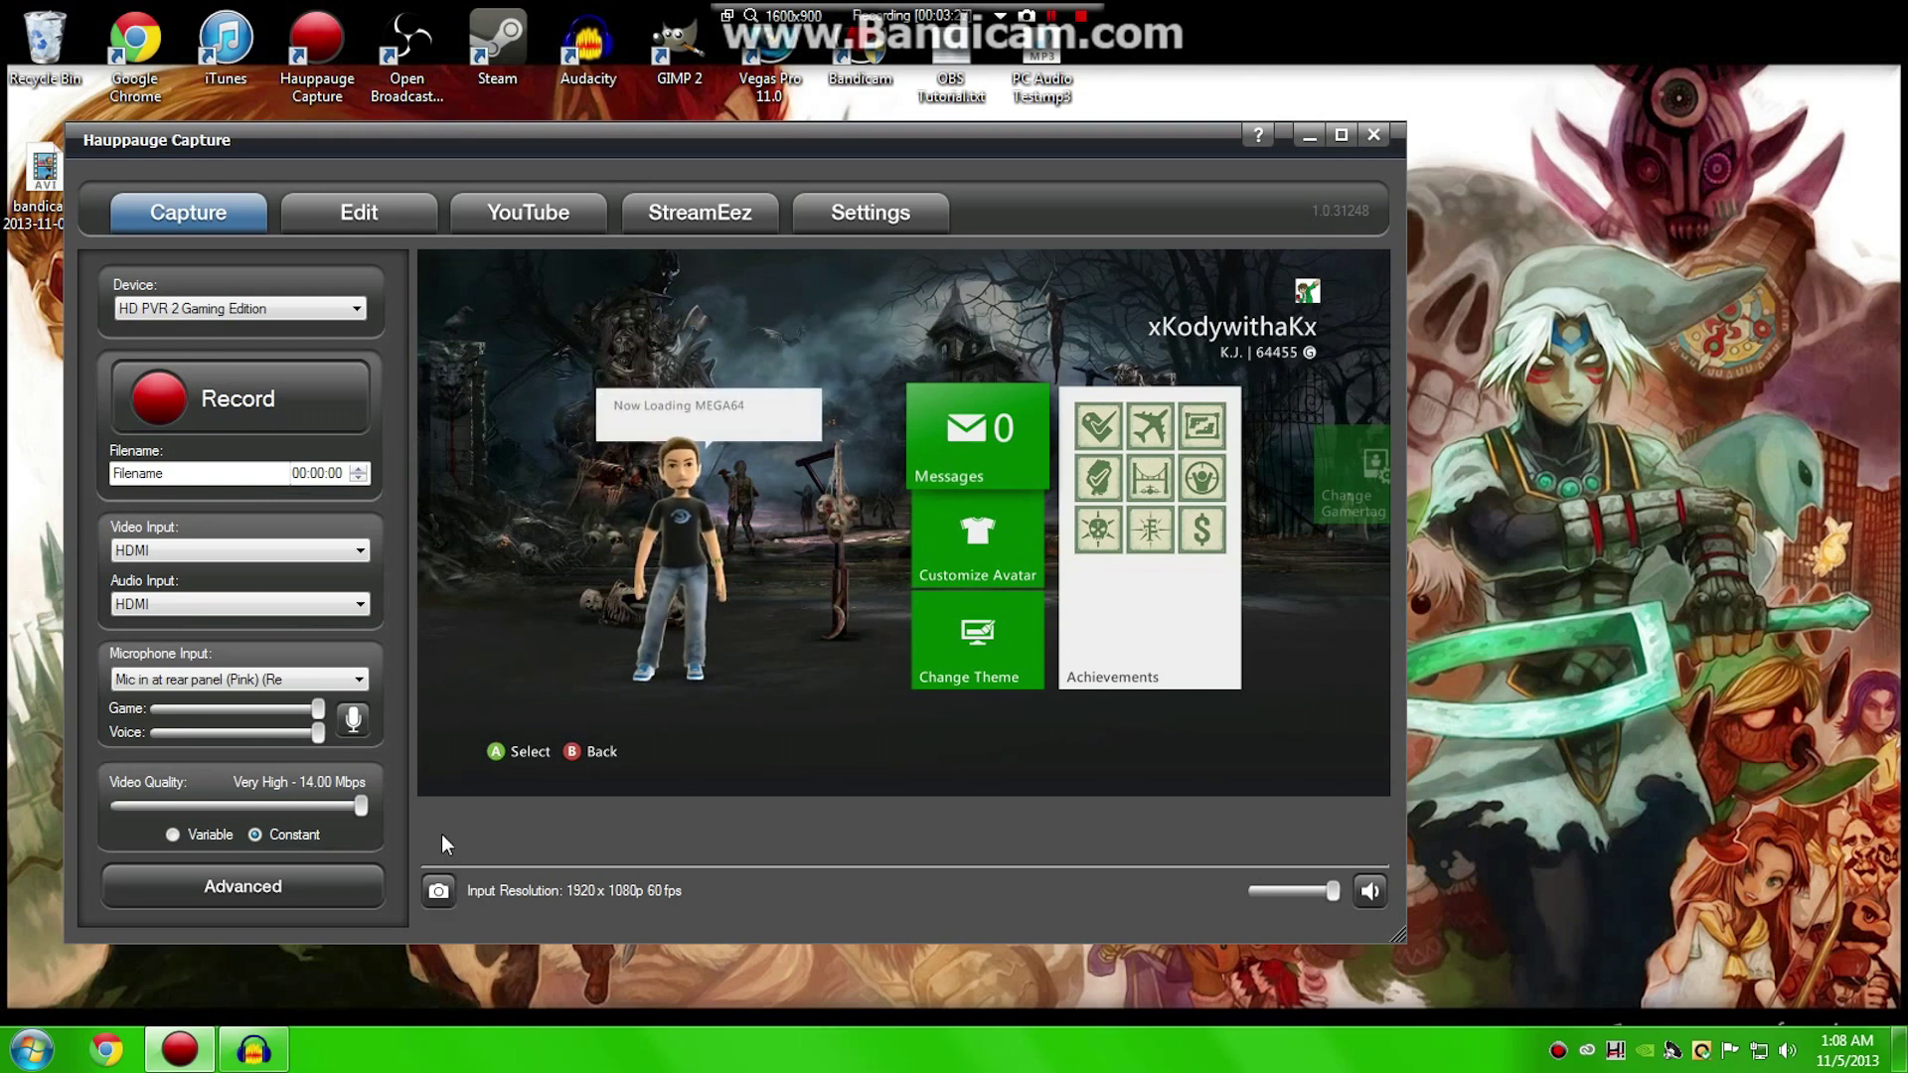
In Advanced Settings, keep Source as 1080p output, then view the Video Encoder and Video Proc Amp pages
left_click(251, 886)
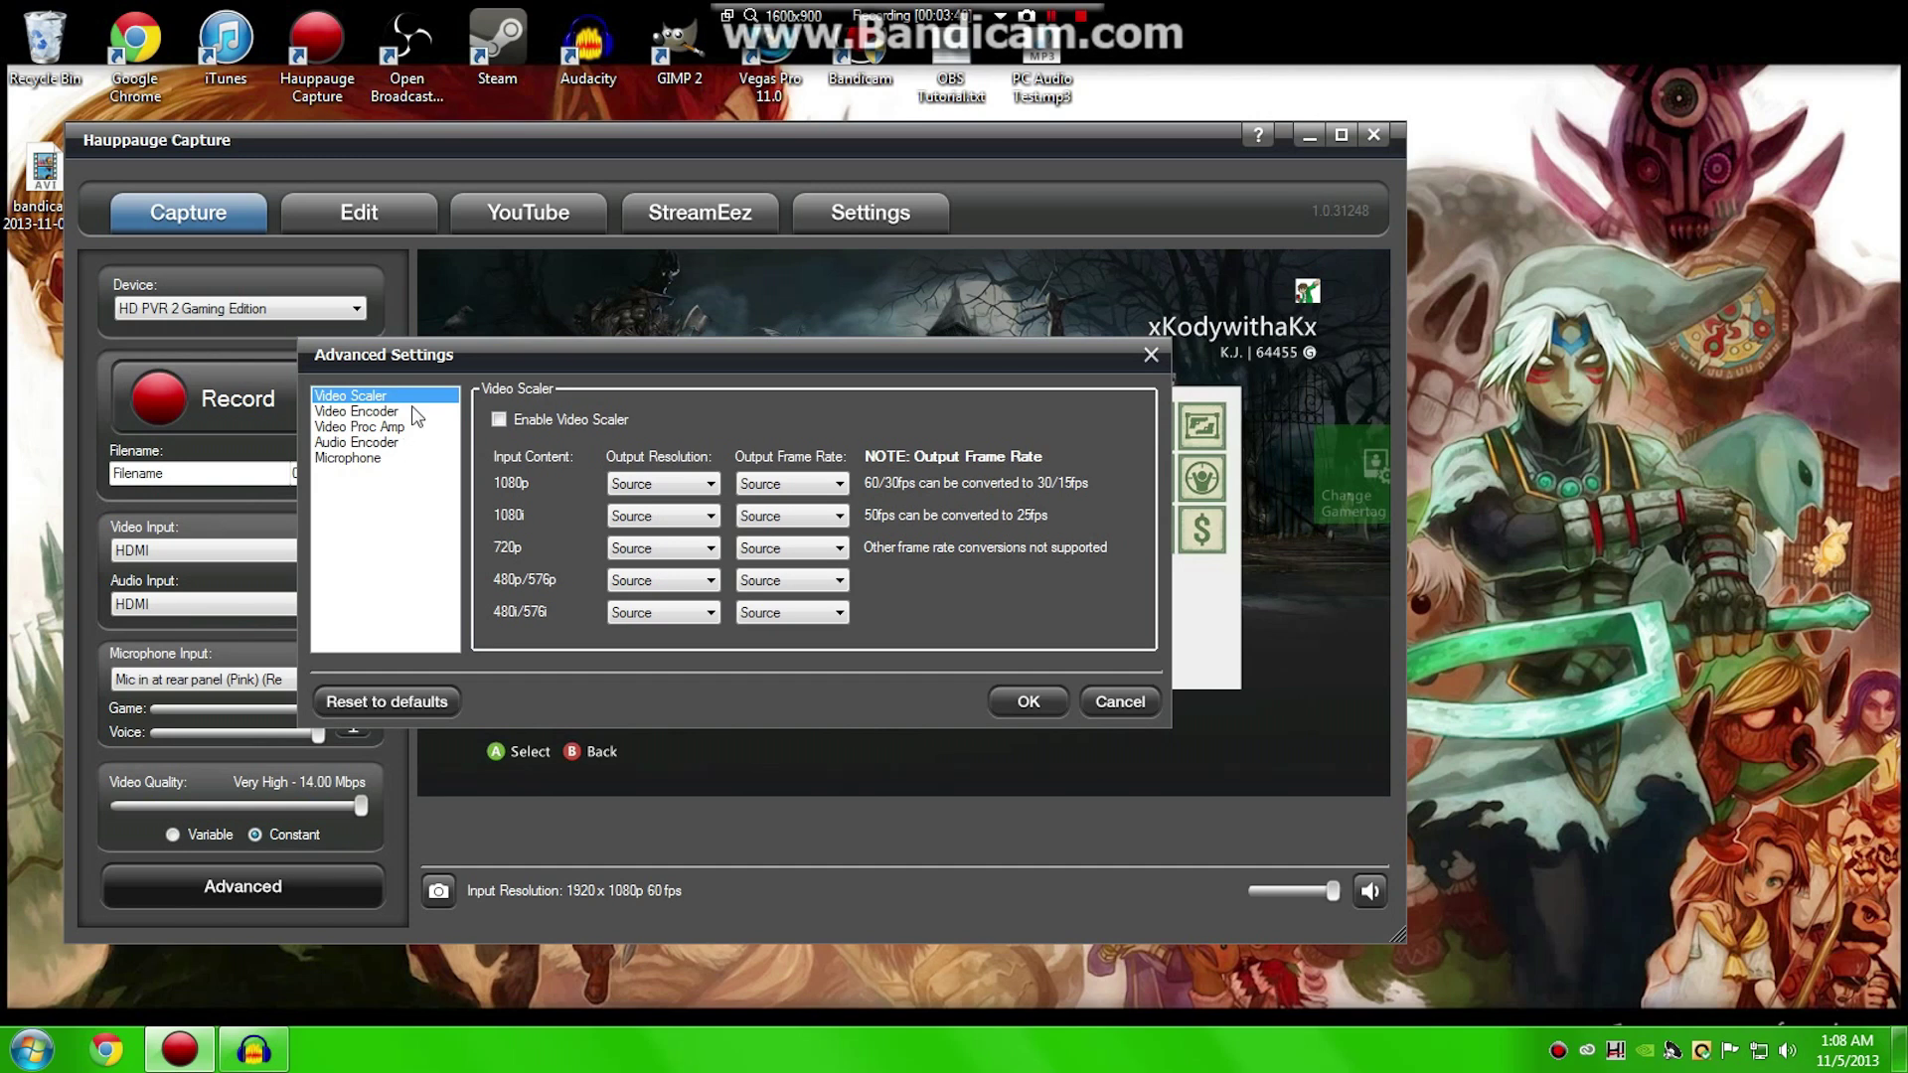
left_click(641, 484)
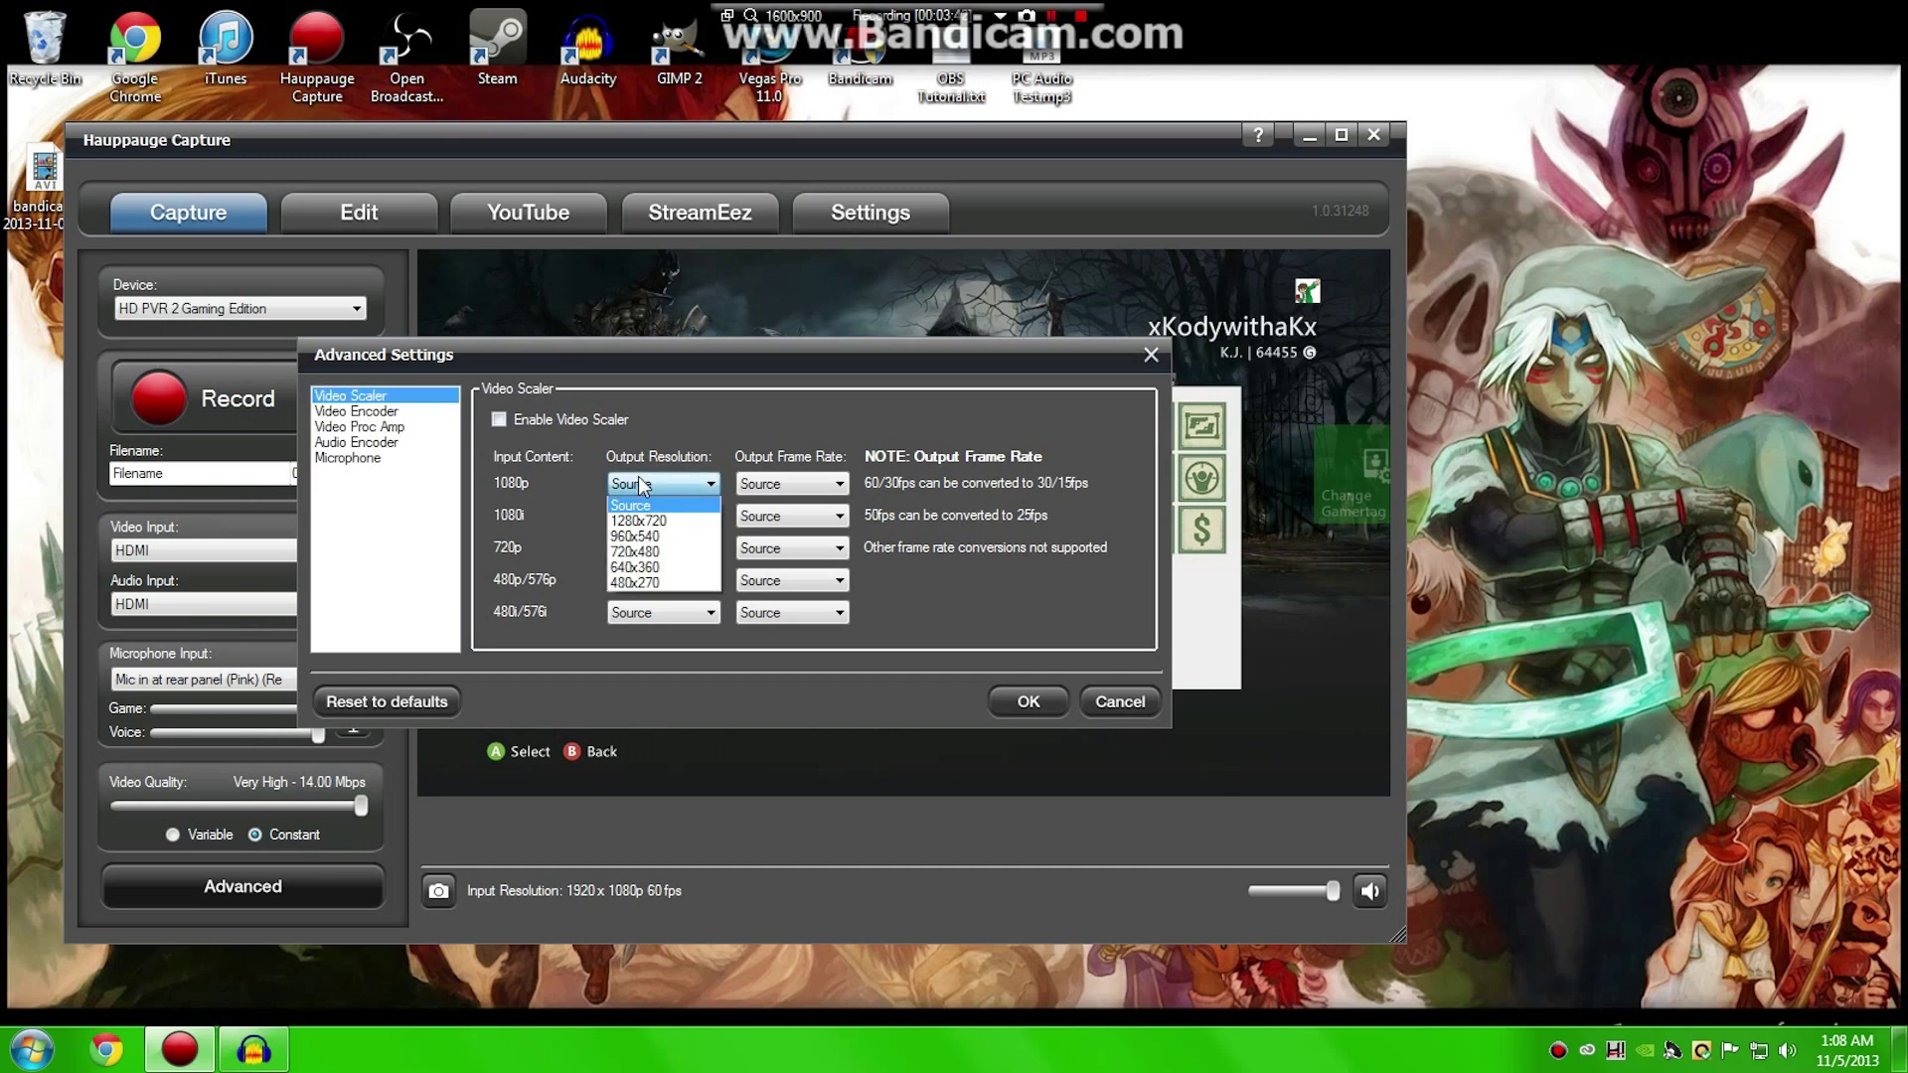
left_click(636, 499)
left_click(369, 412)
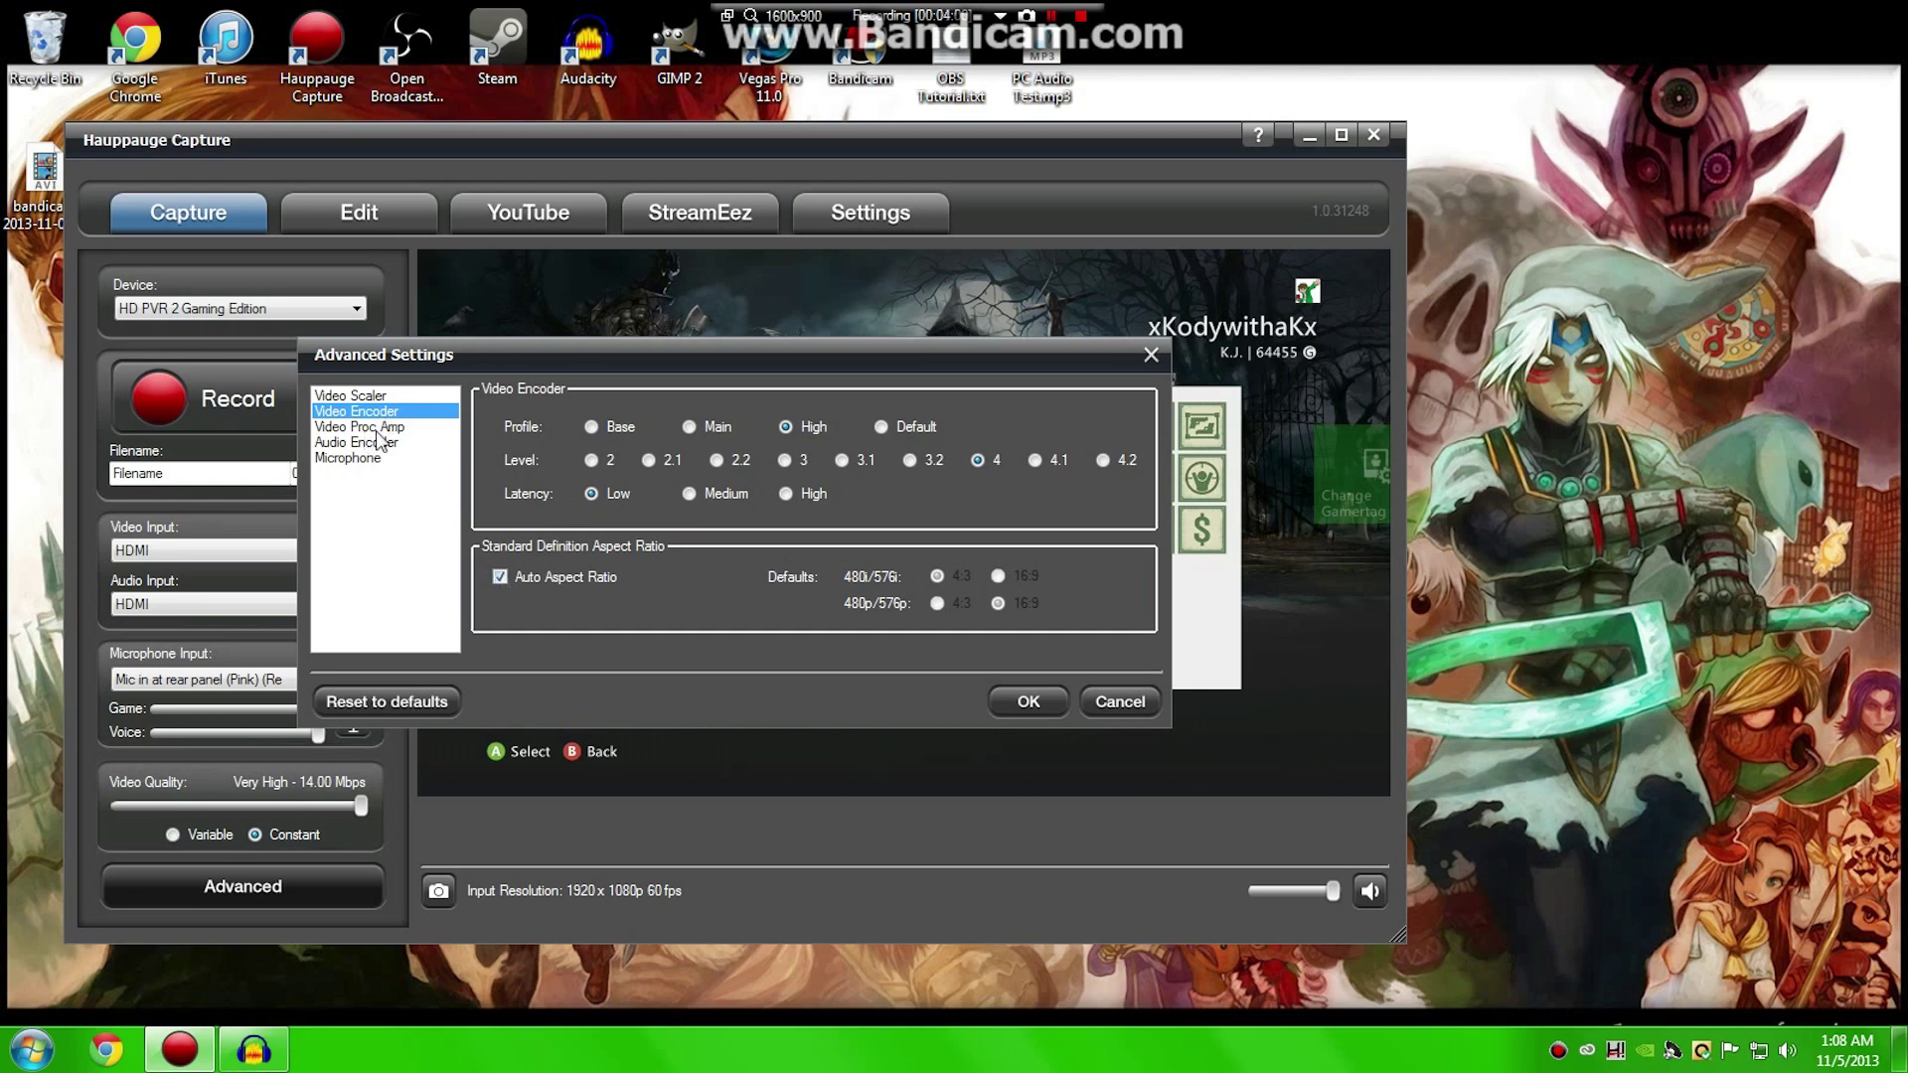
left_click(408, 430)
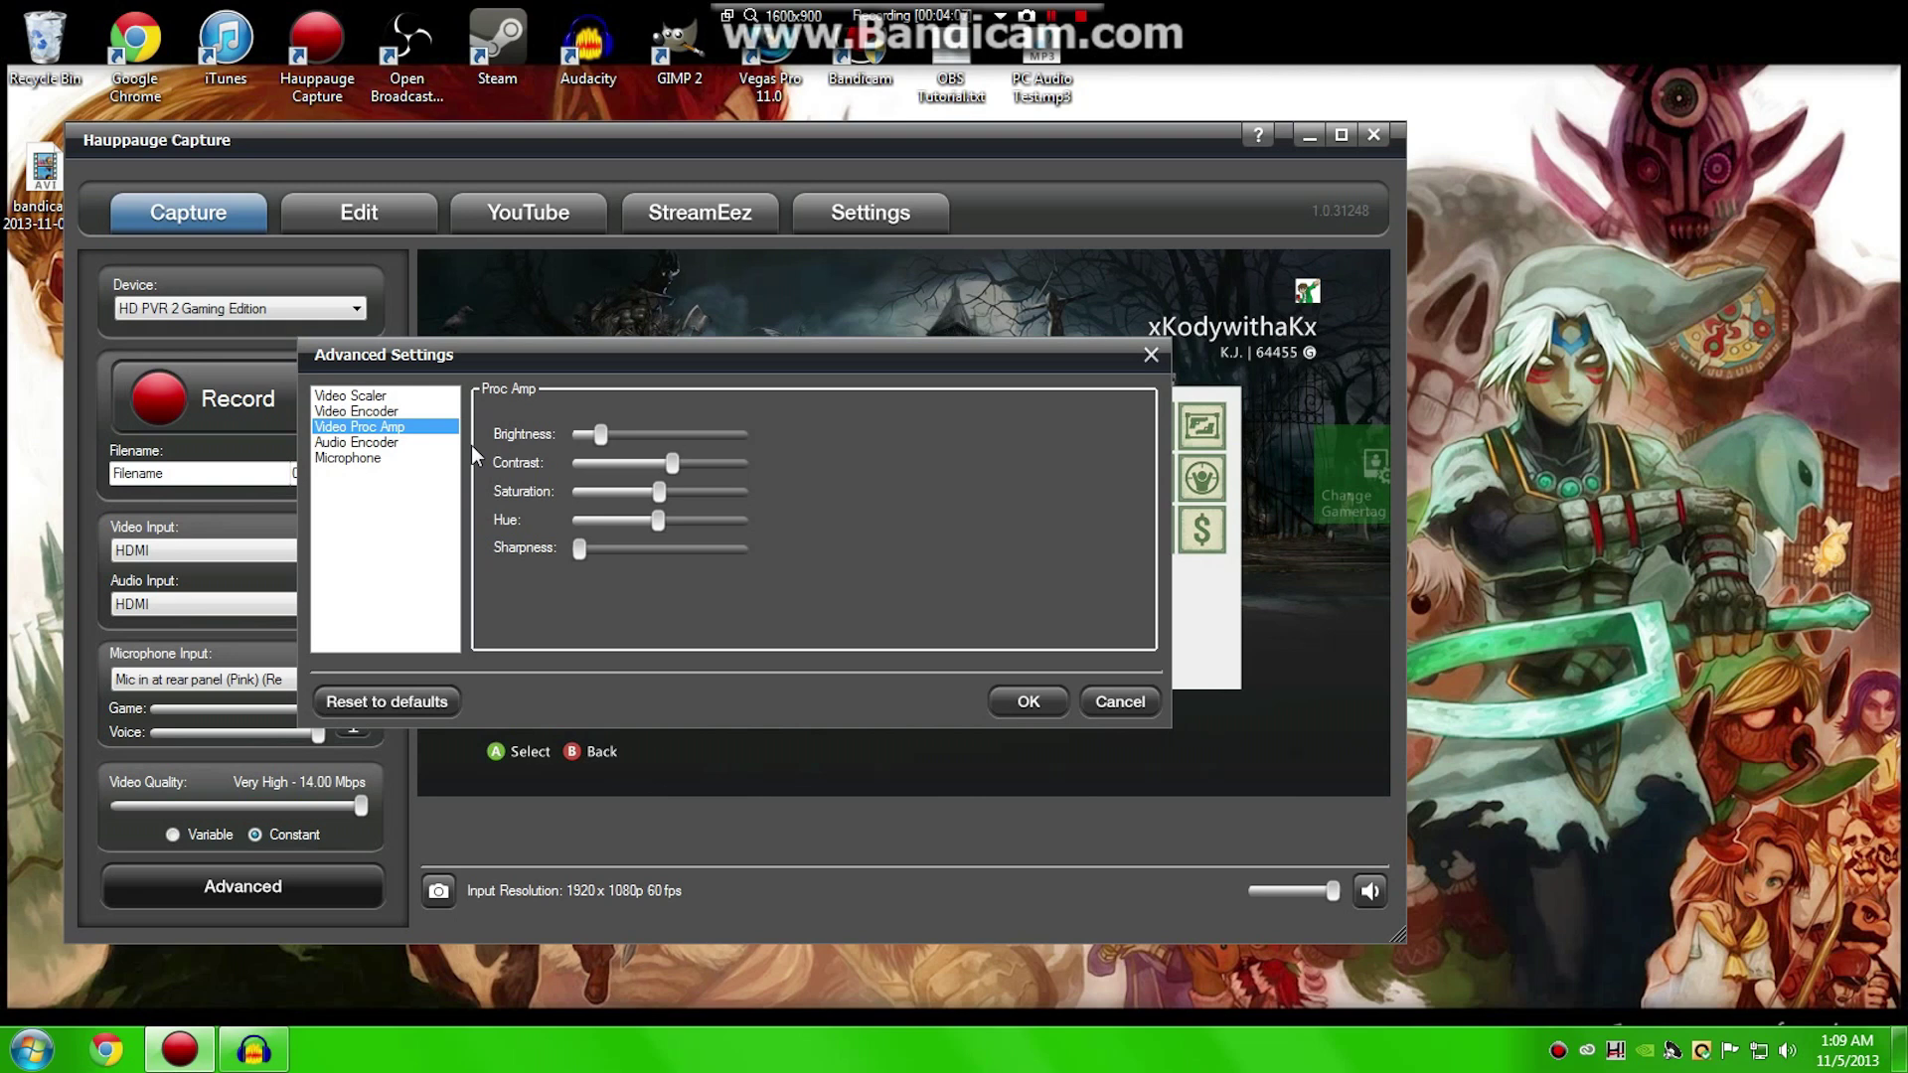
Review the Audio Encoder page, then the Microphone page showing a -50ms delay
left_click(395, 449)
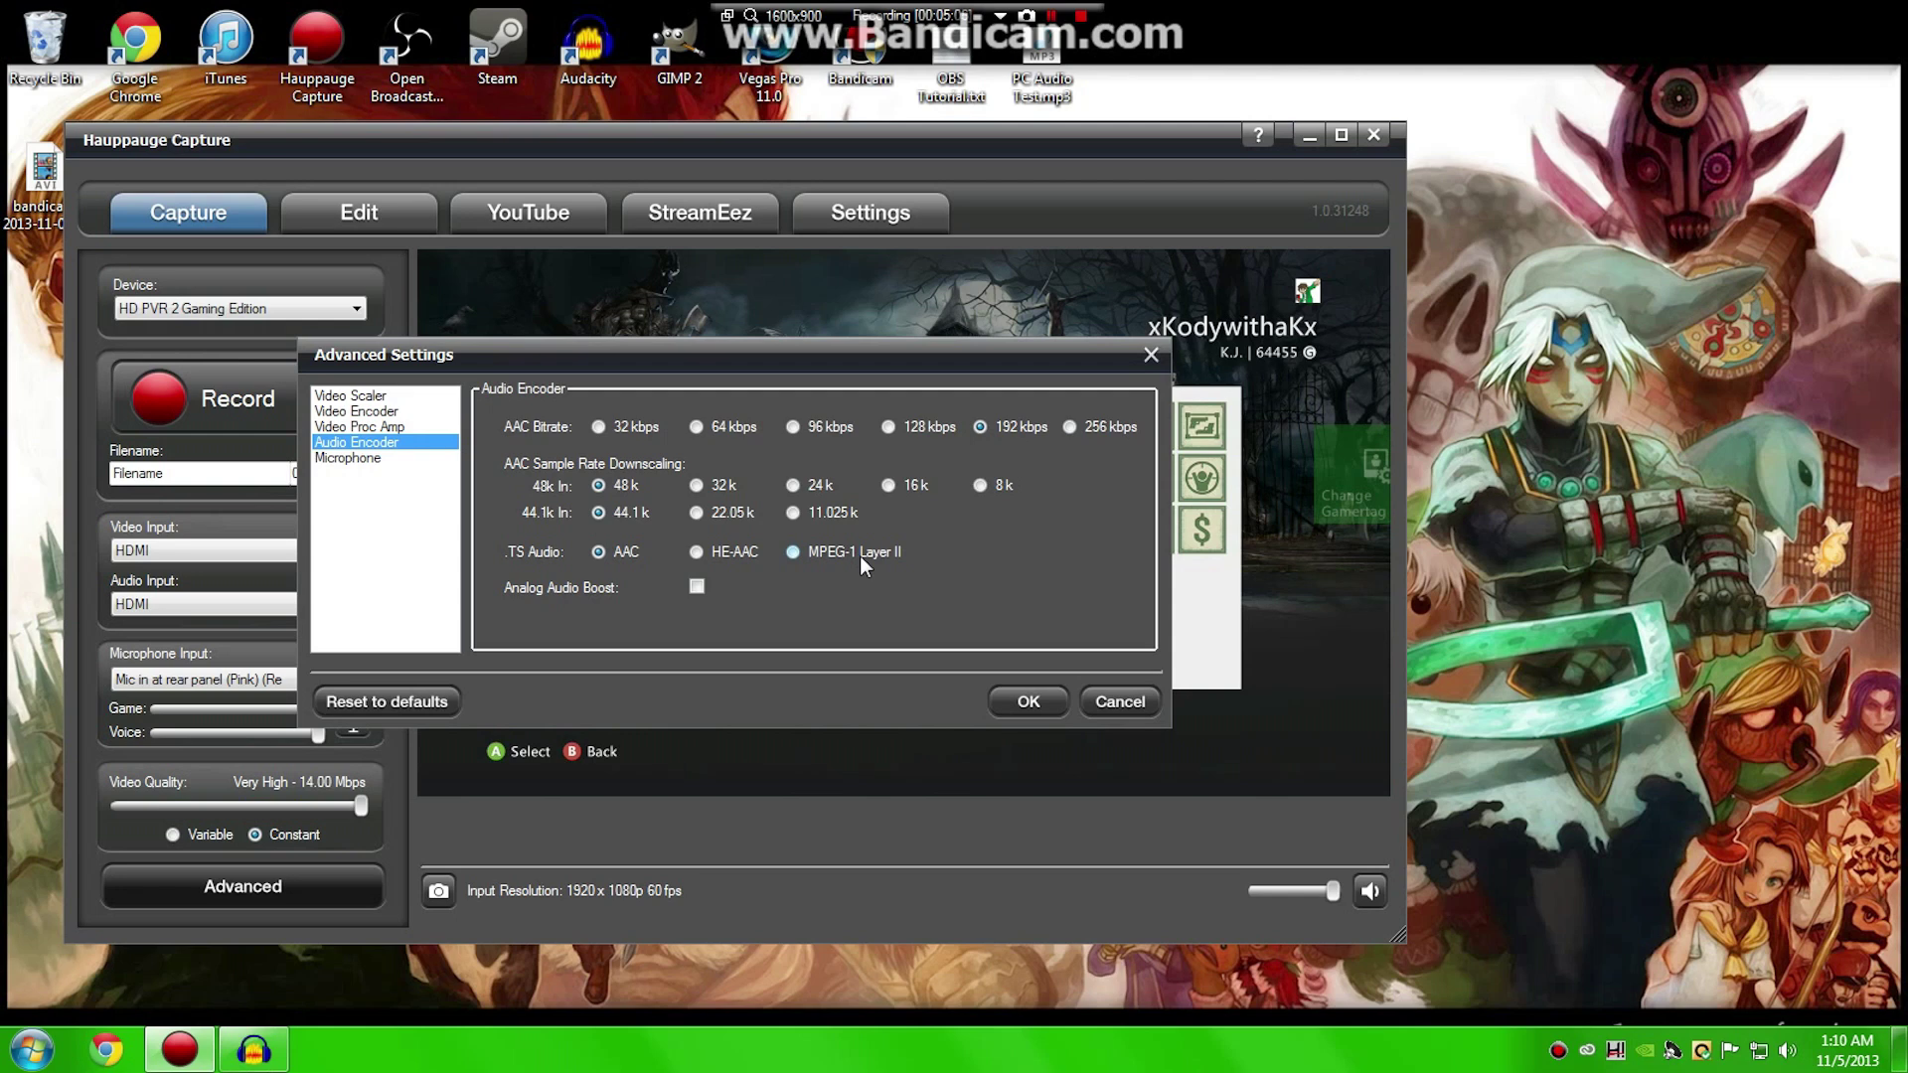
left_click(360, 459)
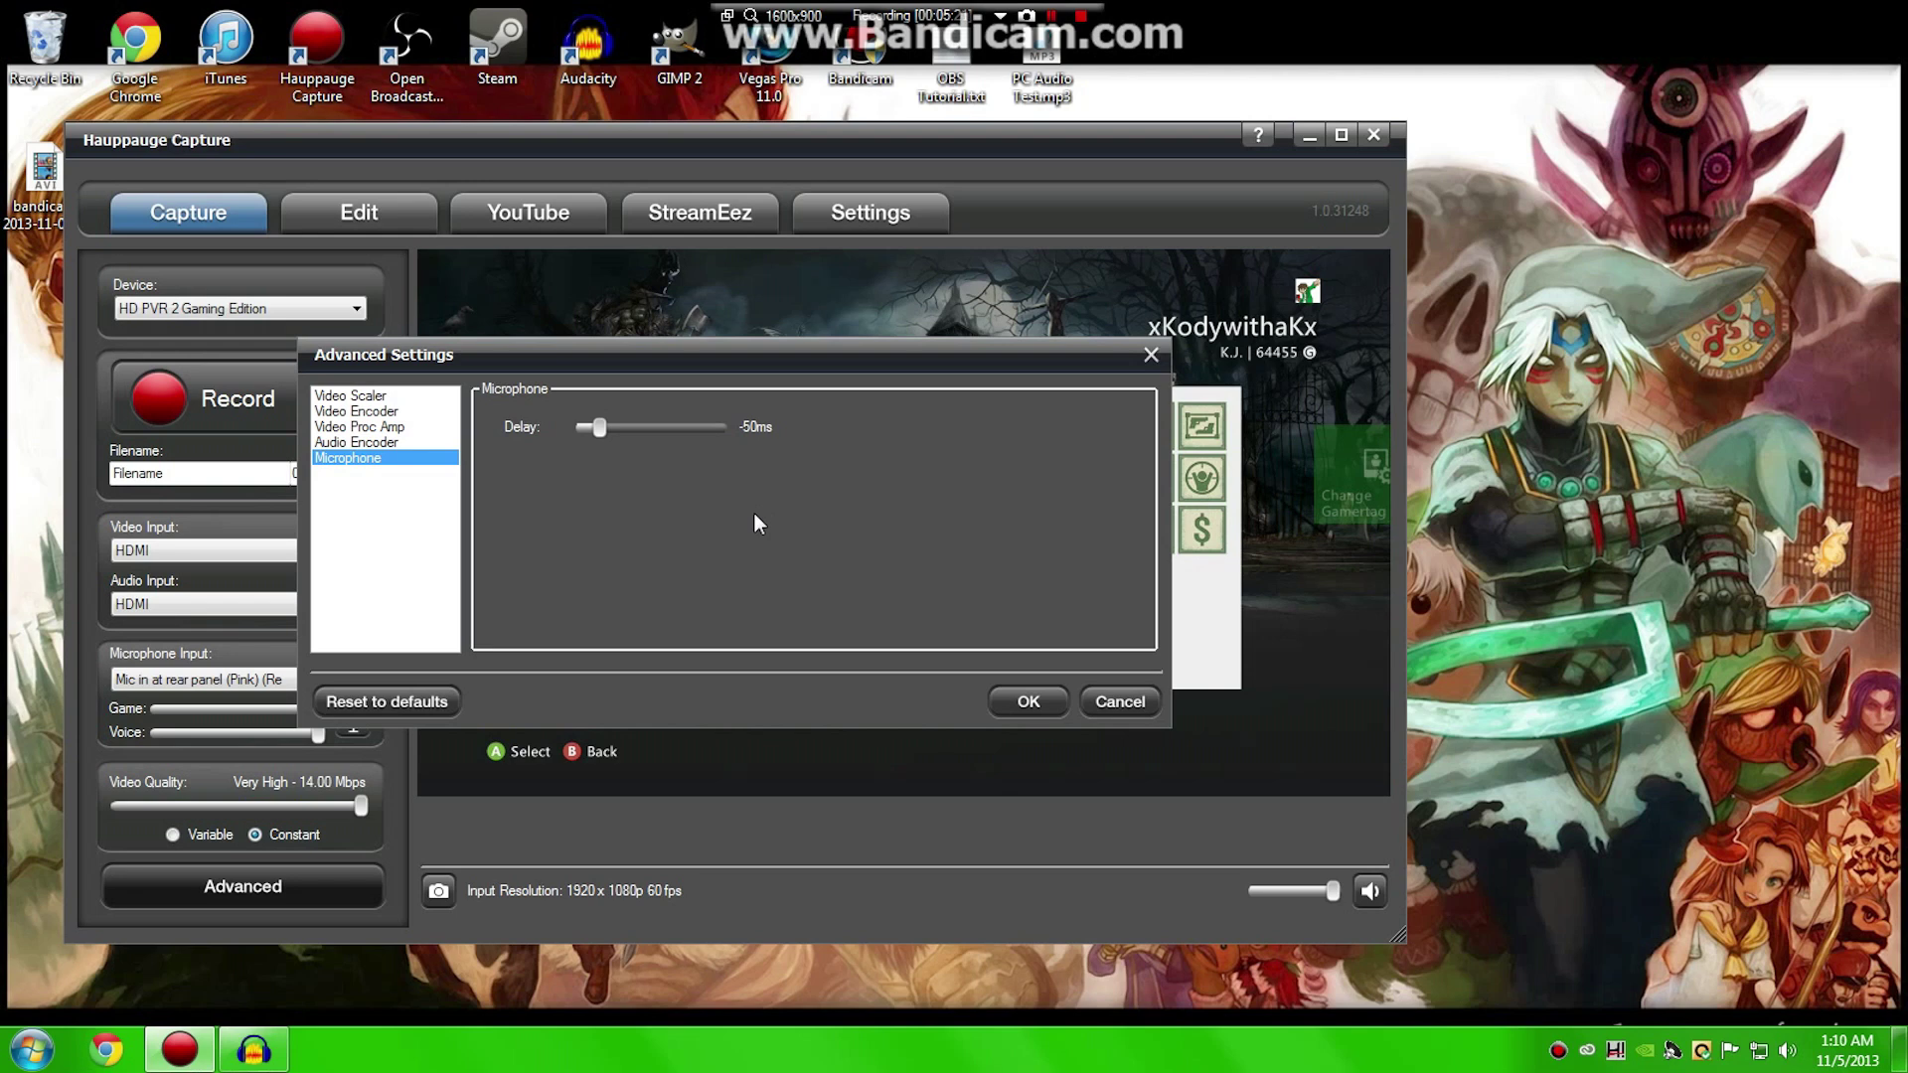
Apply and close Advanced Settings, then review recordings like Filename_TEST.ts on the Edit tab
left_click(1024, 705)
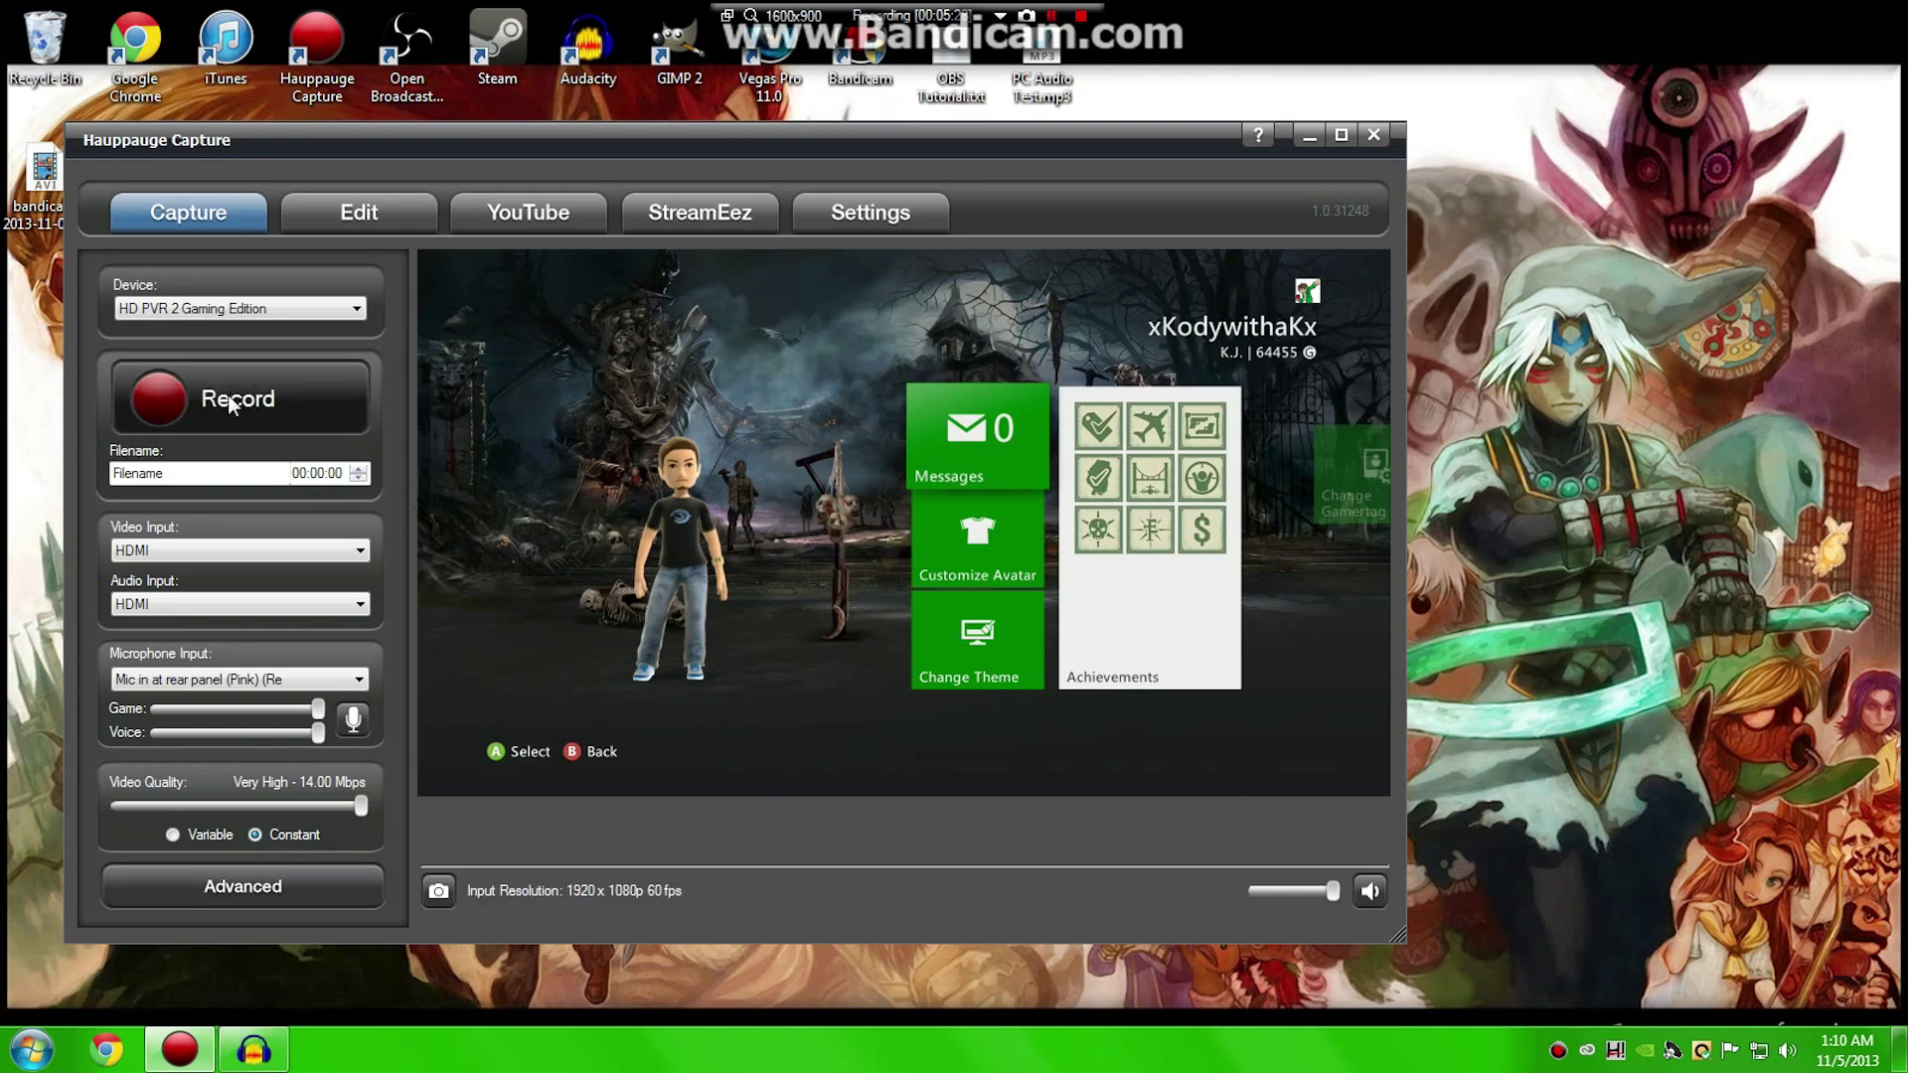
left_click(334, 216)
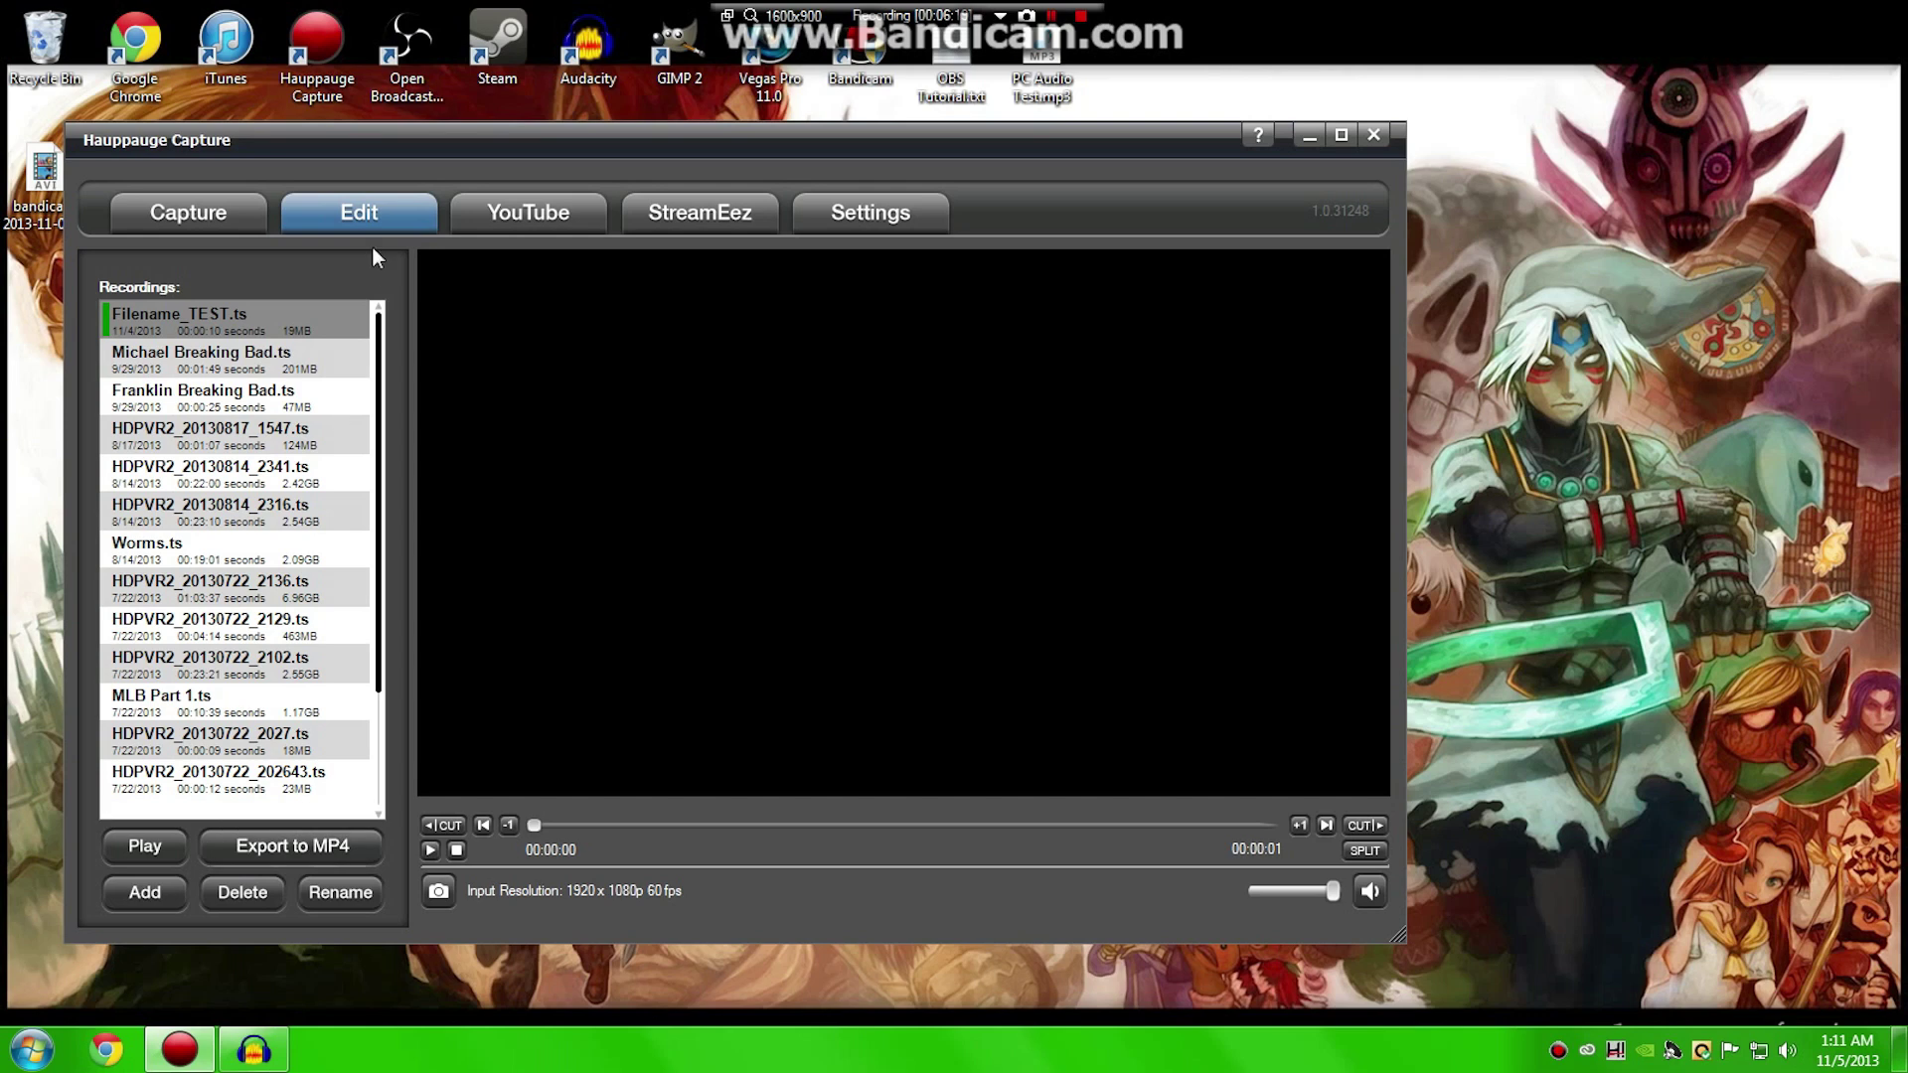
left_click(484, 210)
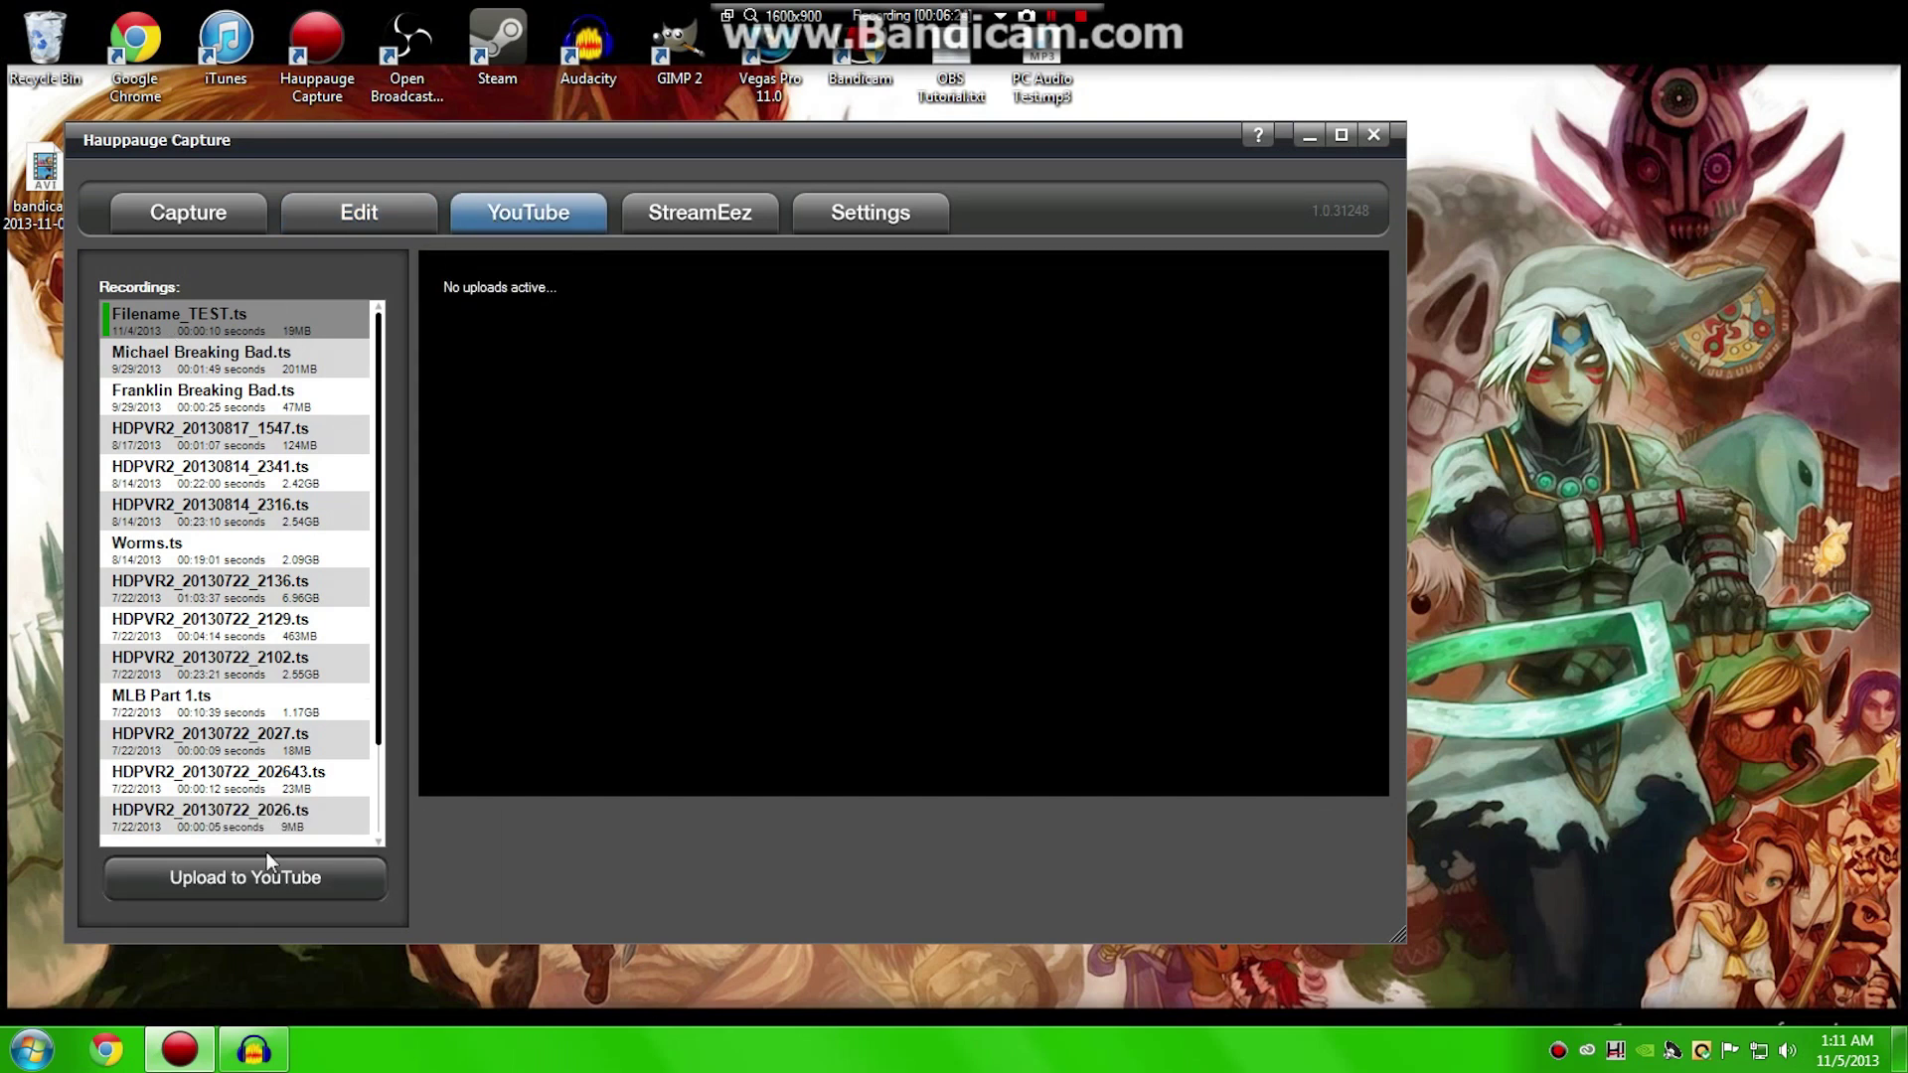
Open the Upload to YouTube form and cancel it without uploading anything
left_click(255, 888)
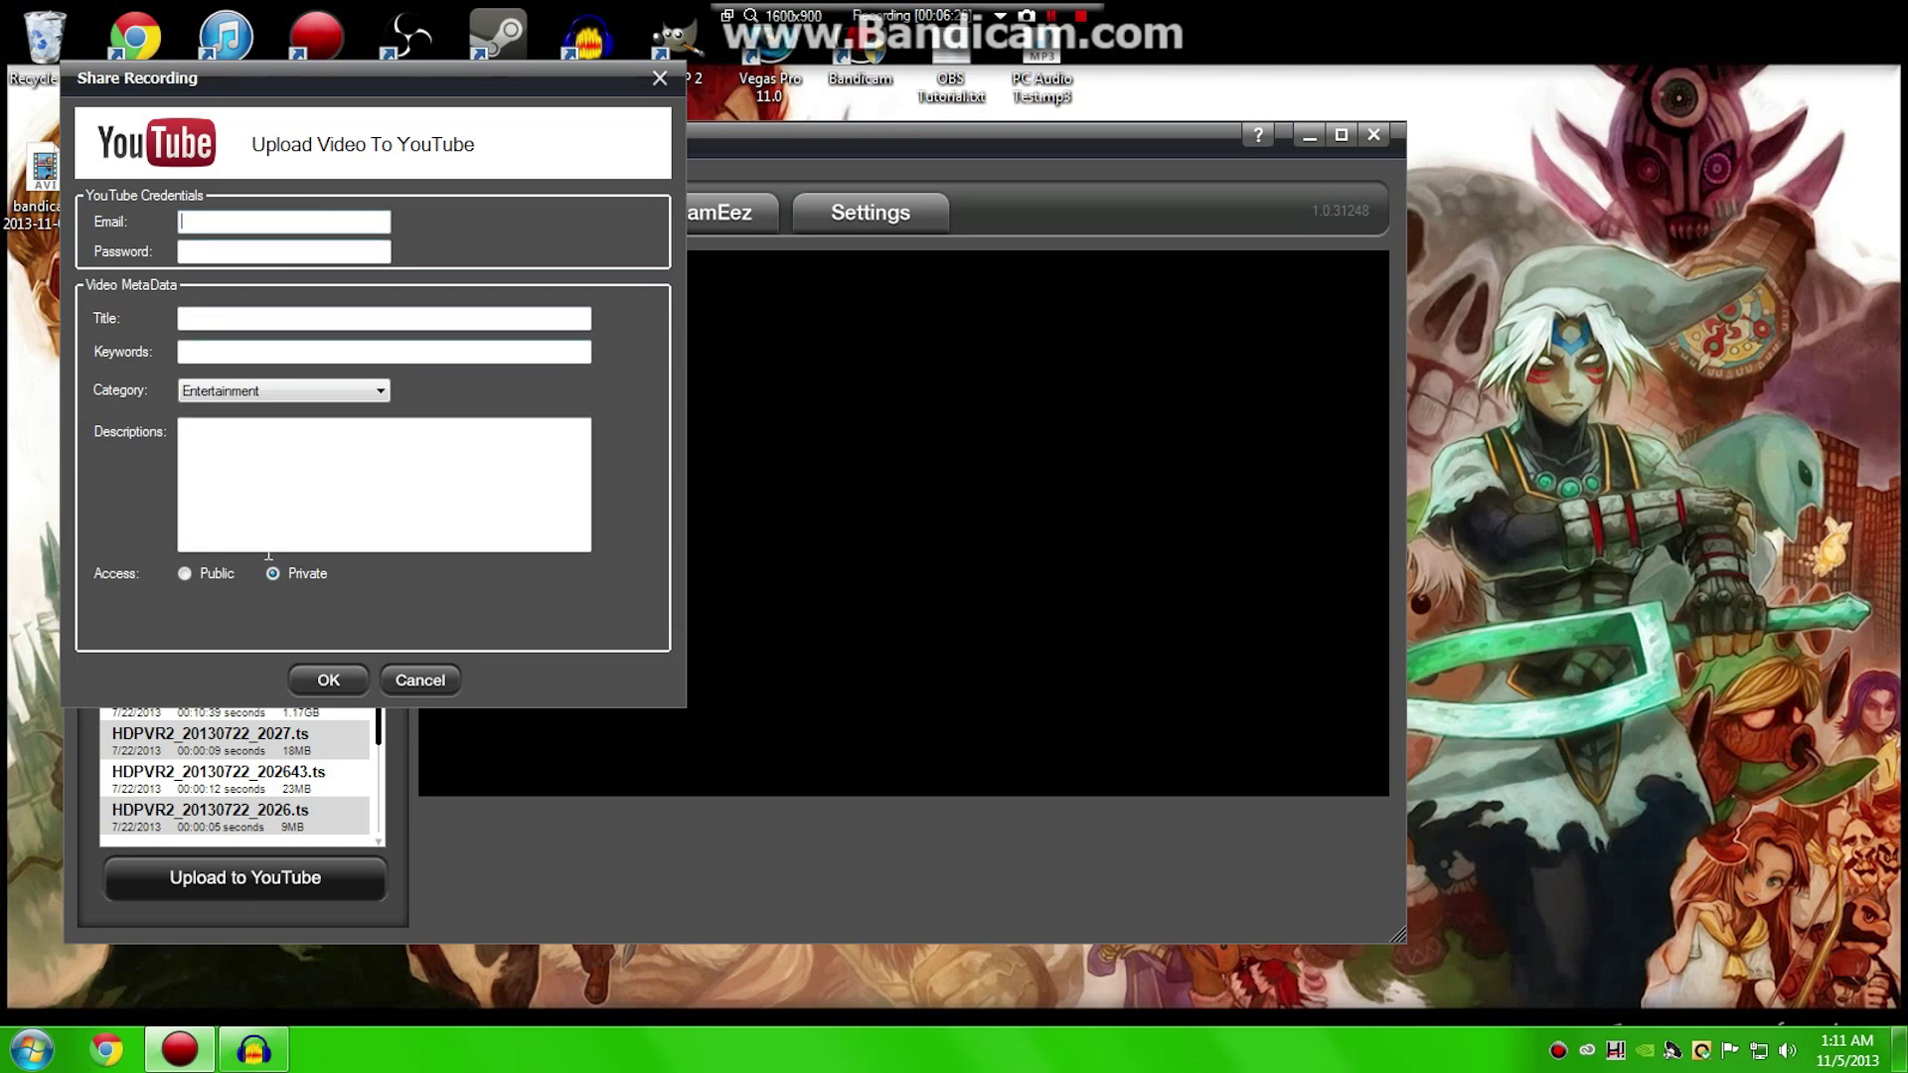
left_click(419, 680)
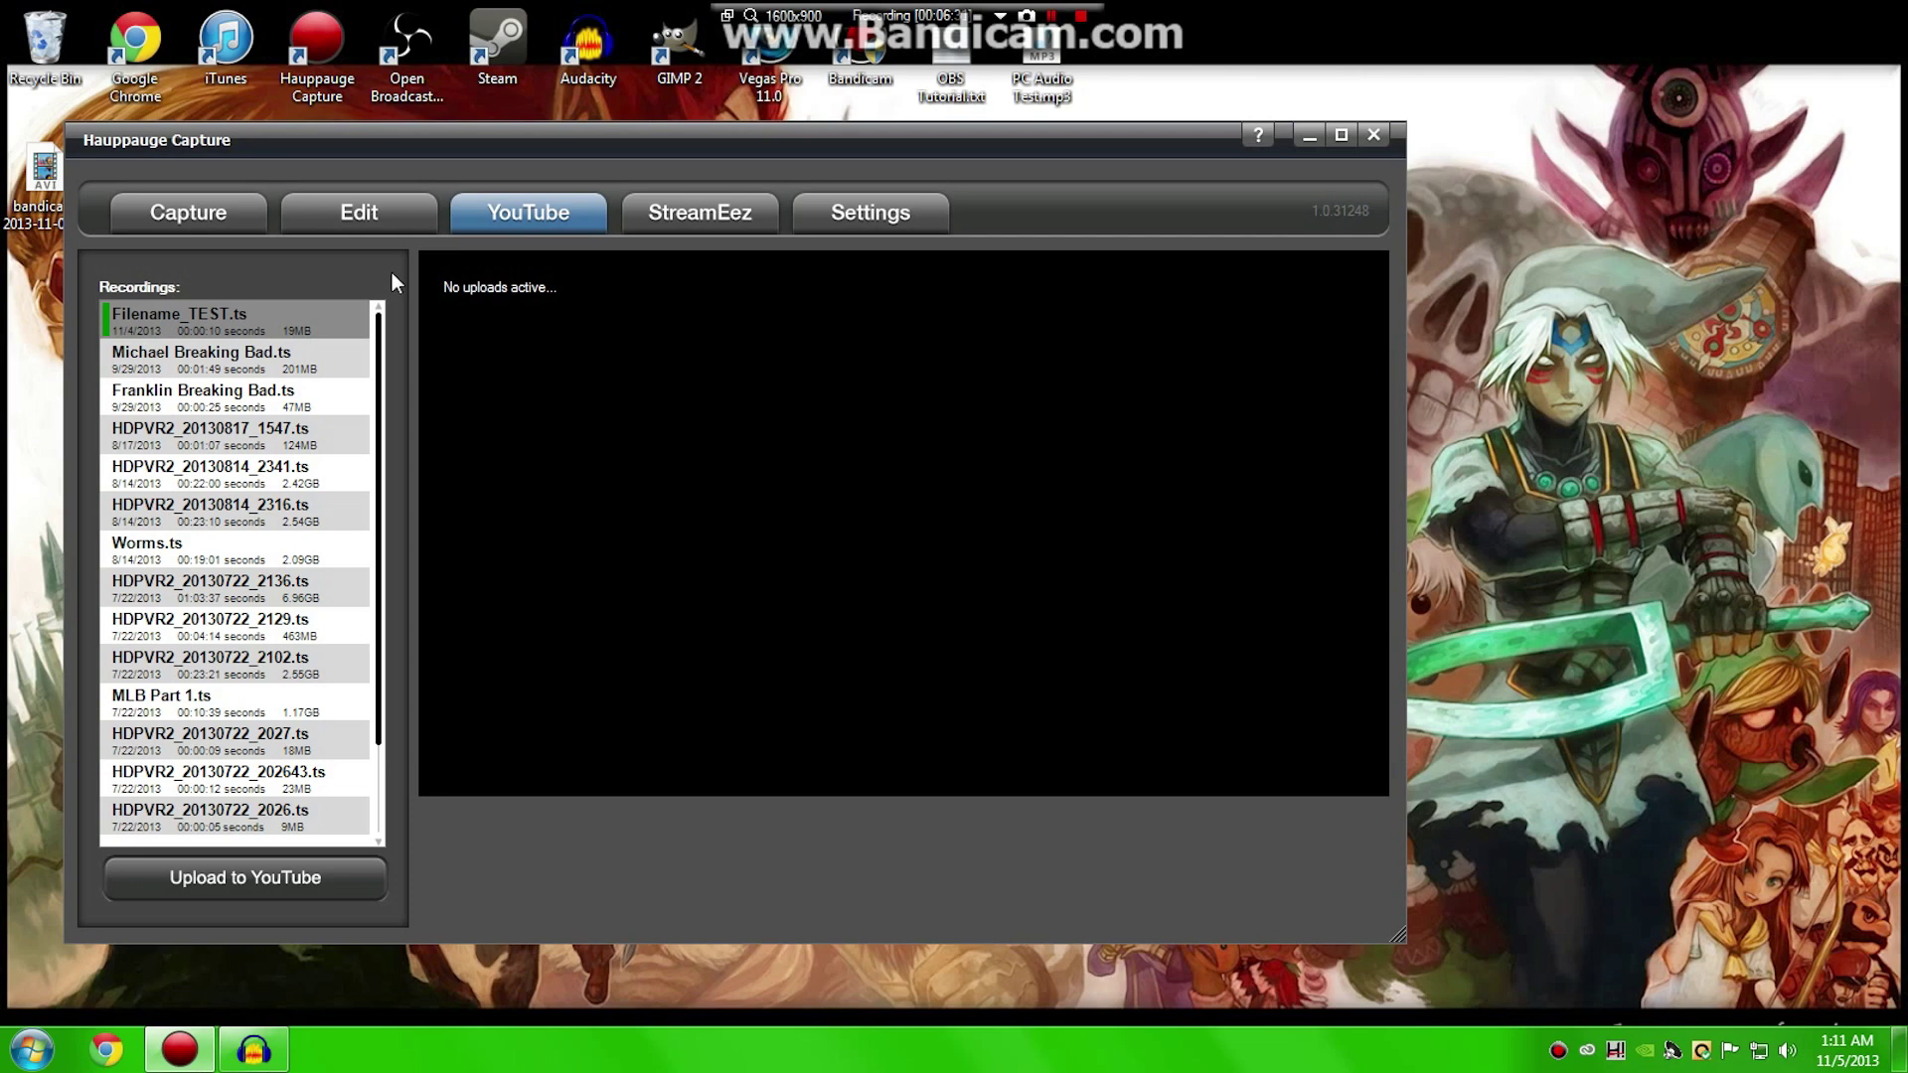
left_click(691, 219)
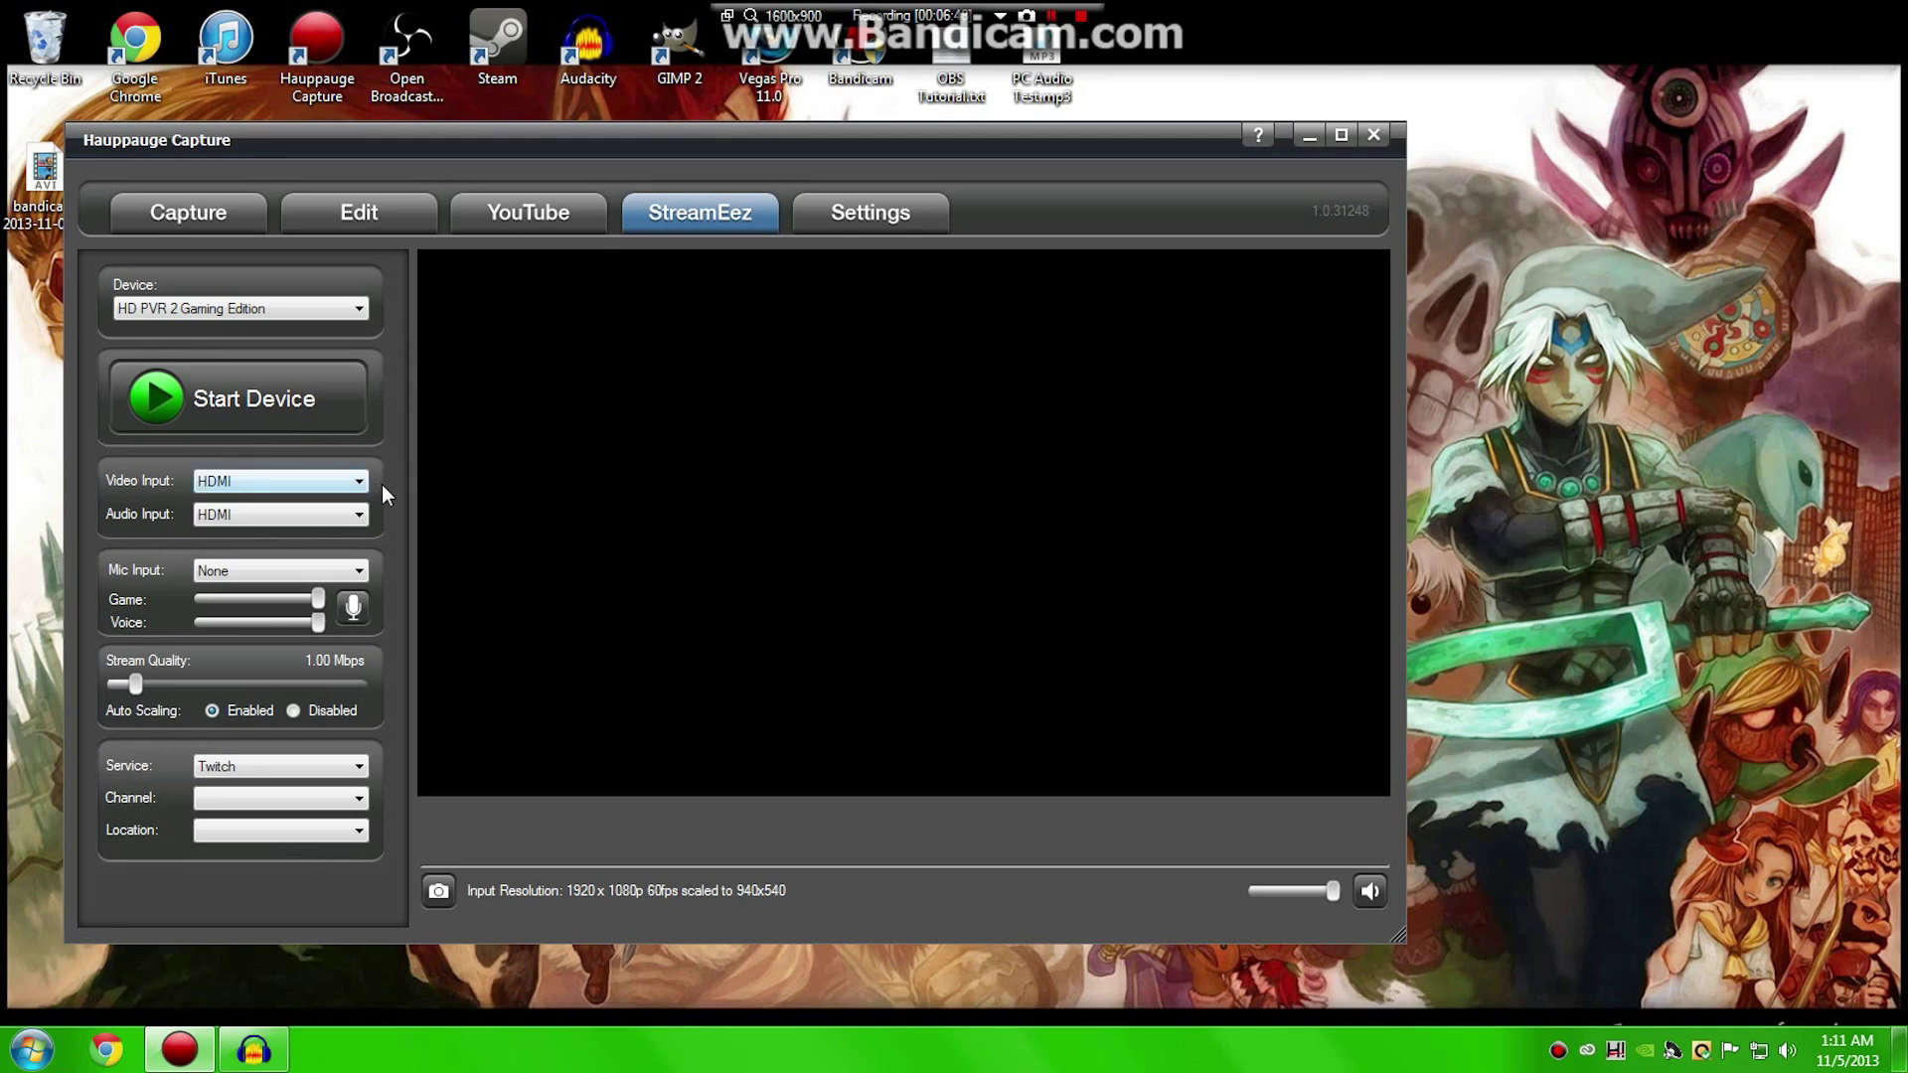
Check the StreamEez Service list (Twitch, Ustream) and keep Twitch selected
left_click(240, 761)
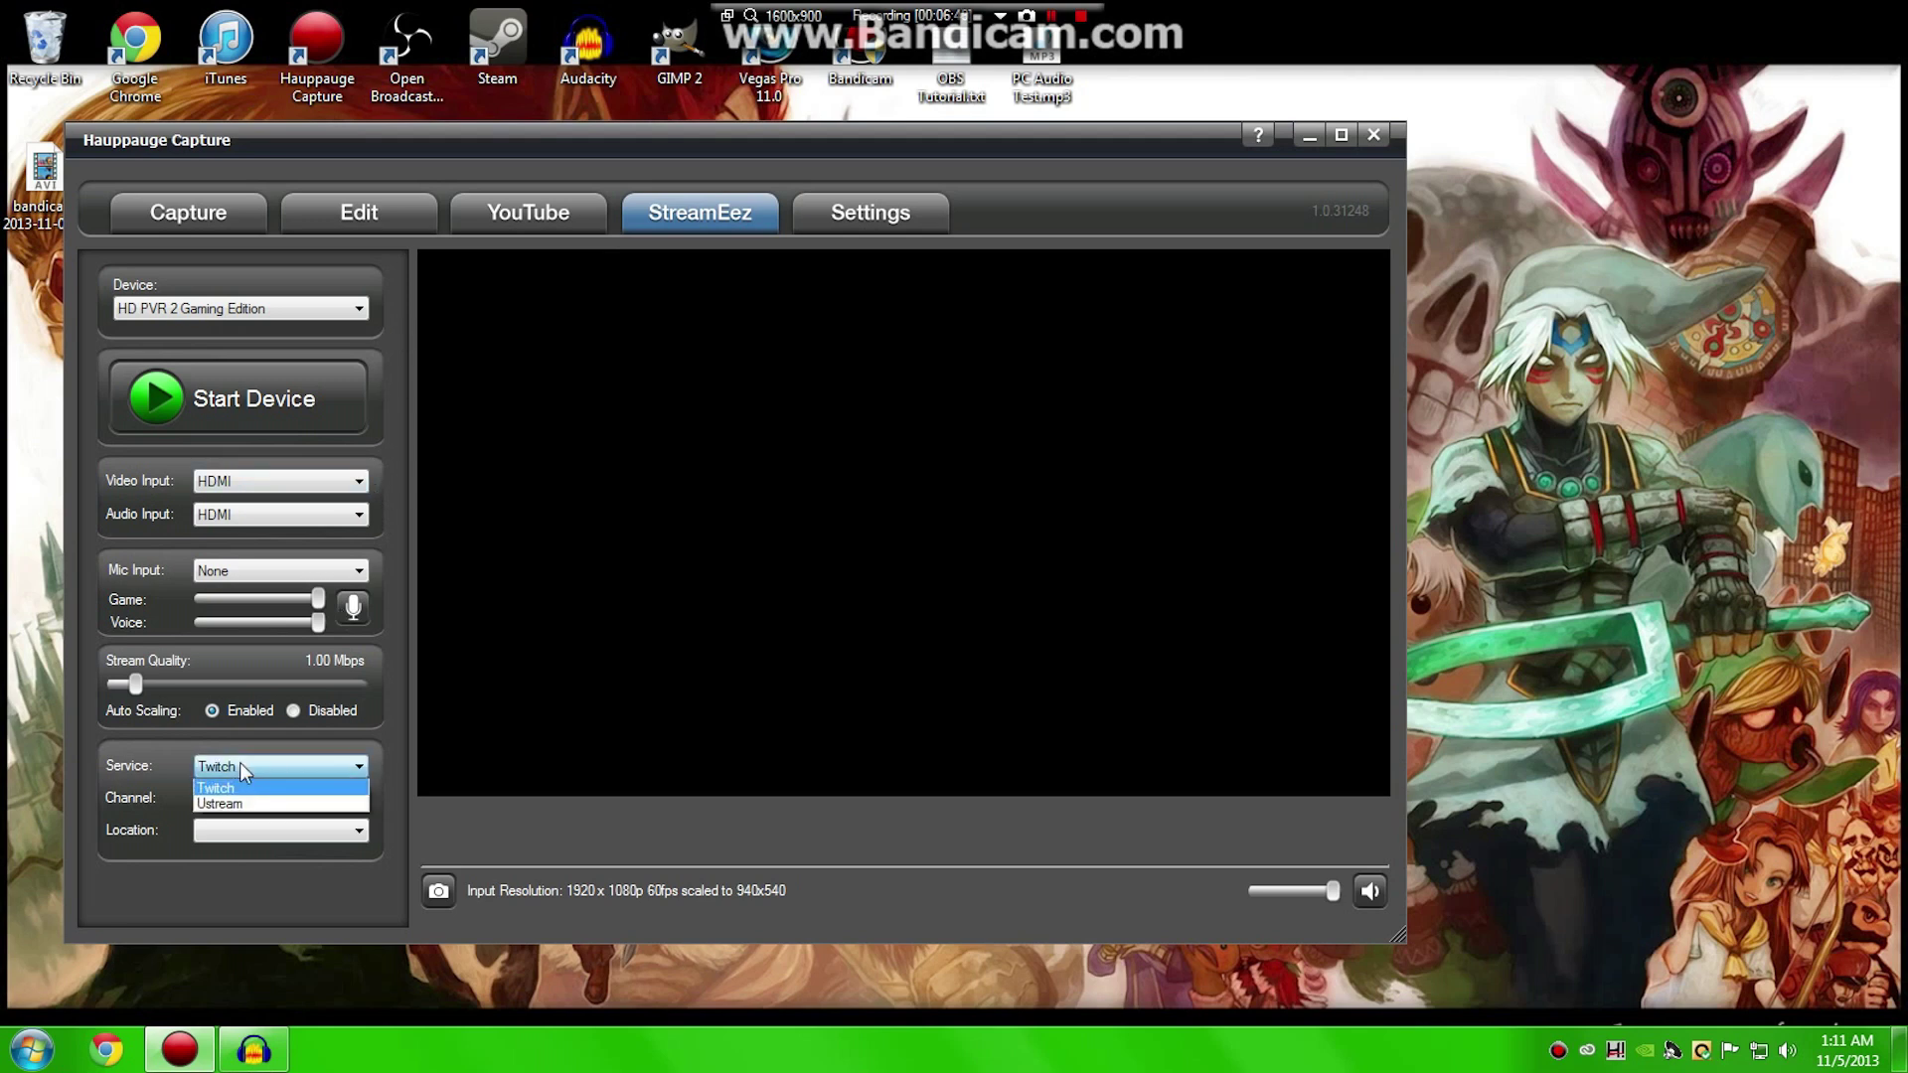
left_click(241, 762)
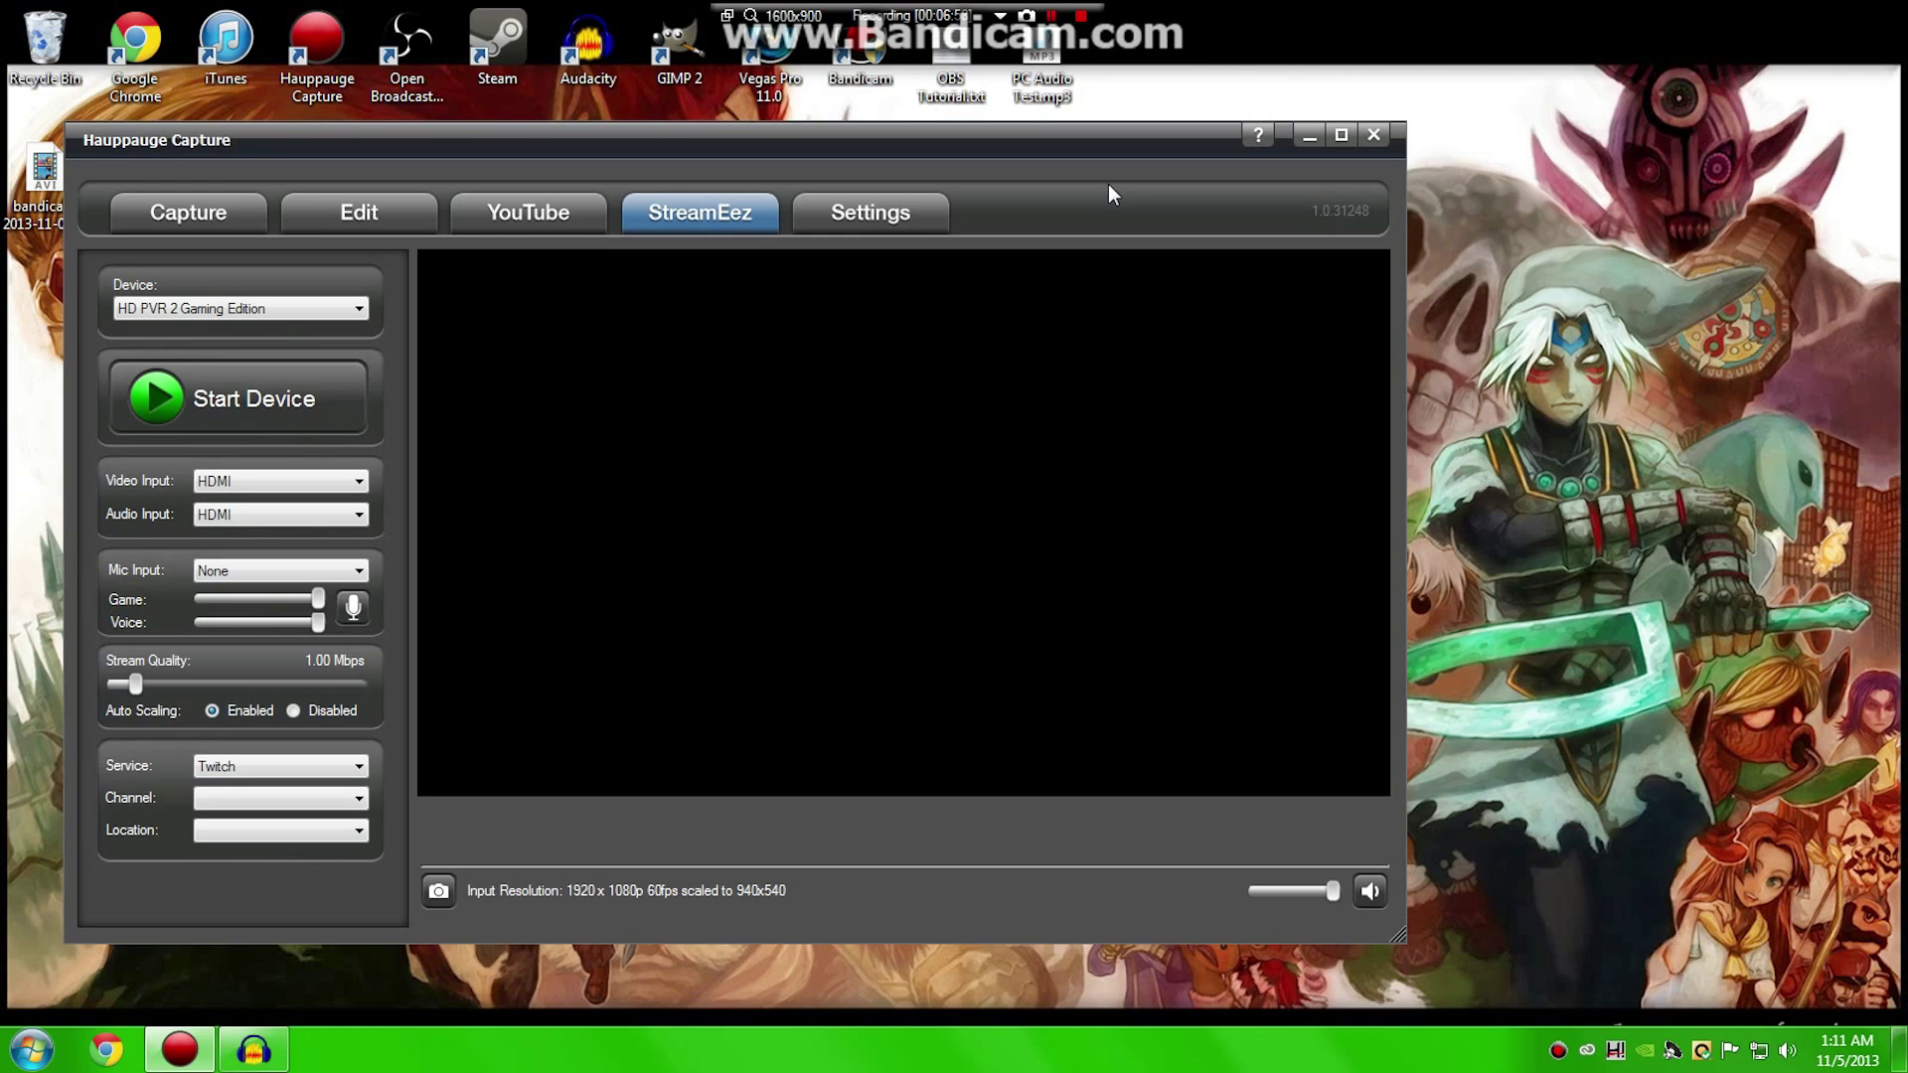
left_click(895, 217)
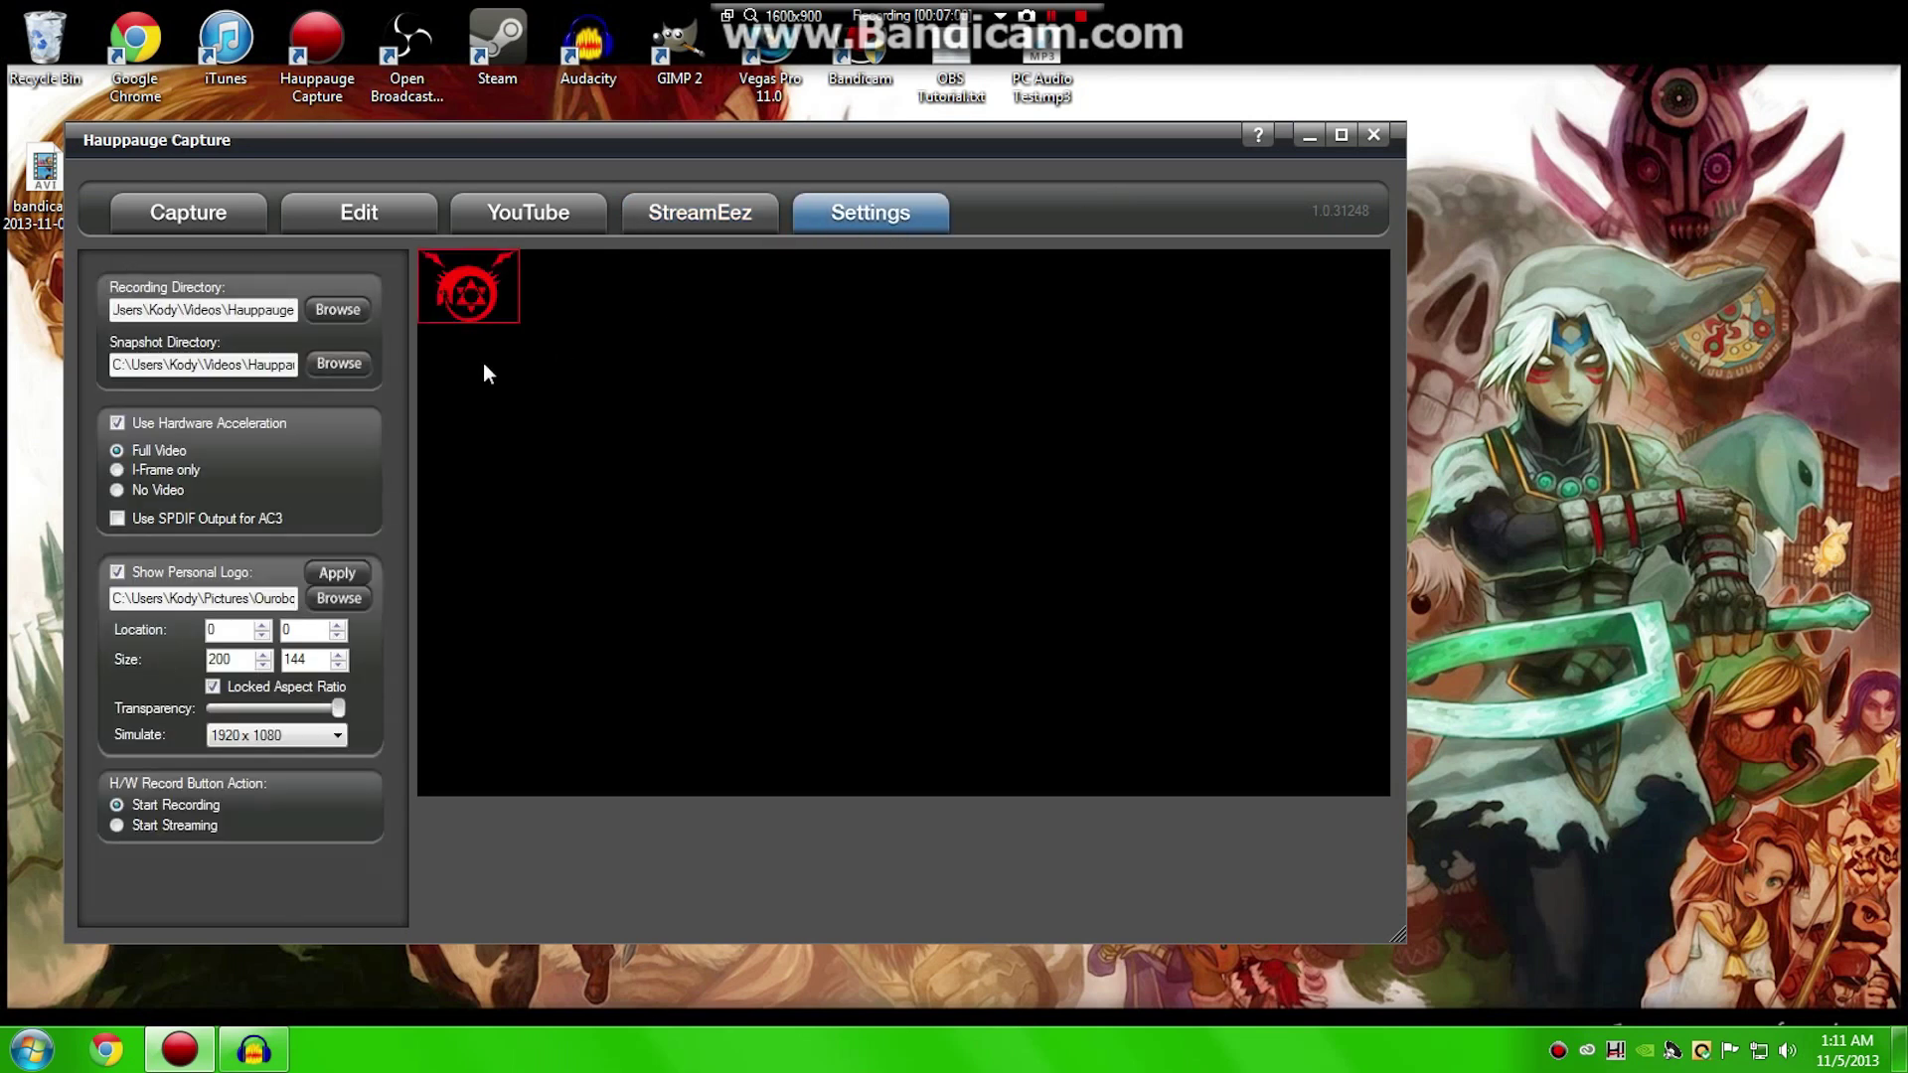
Turn off Show Personal Logo and set the Recording Directory to My Videos > Hauppauge
left_click(116, 573)
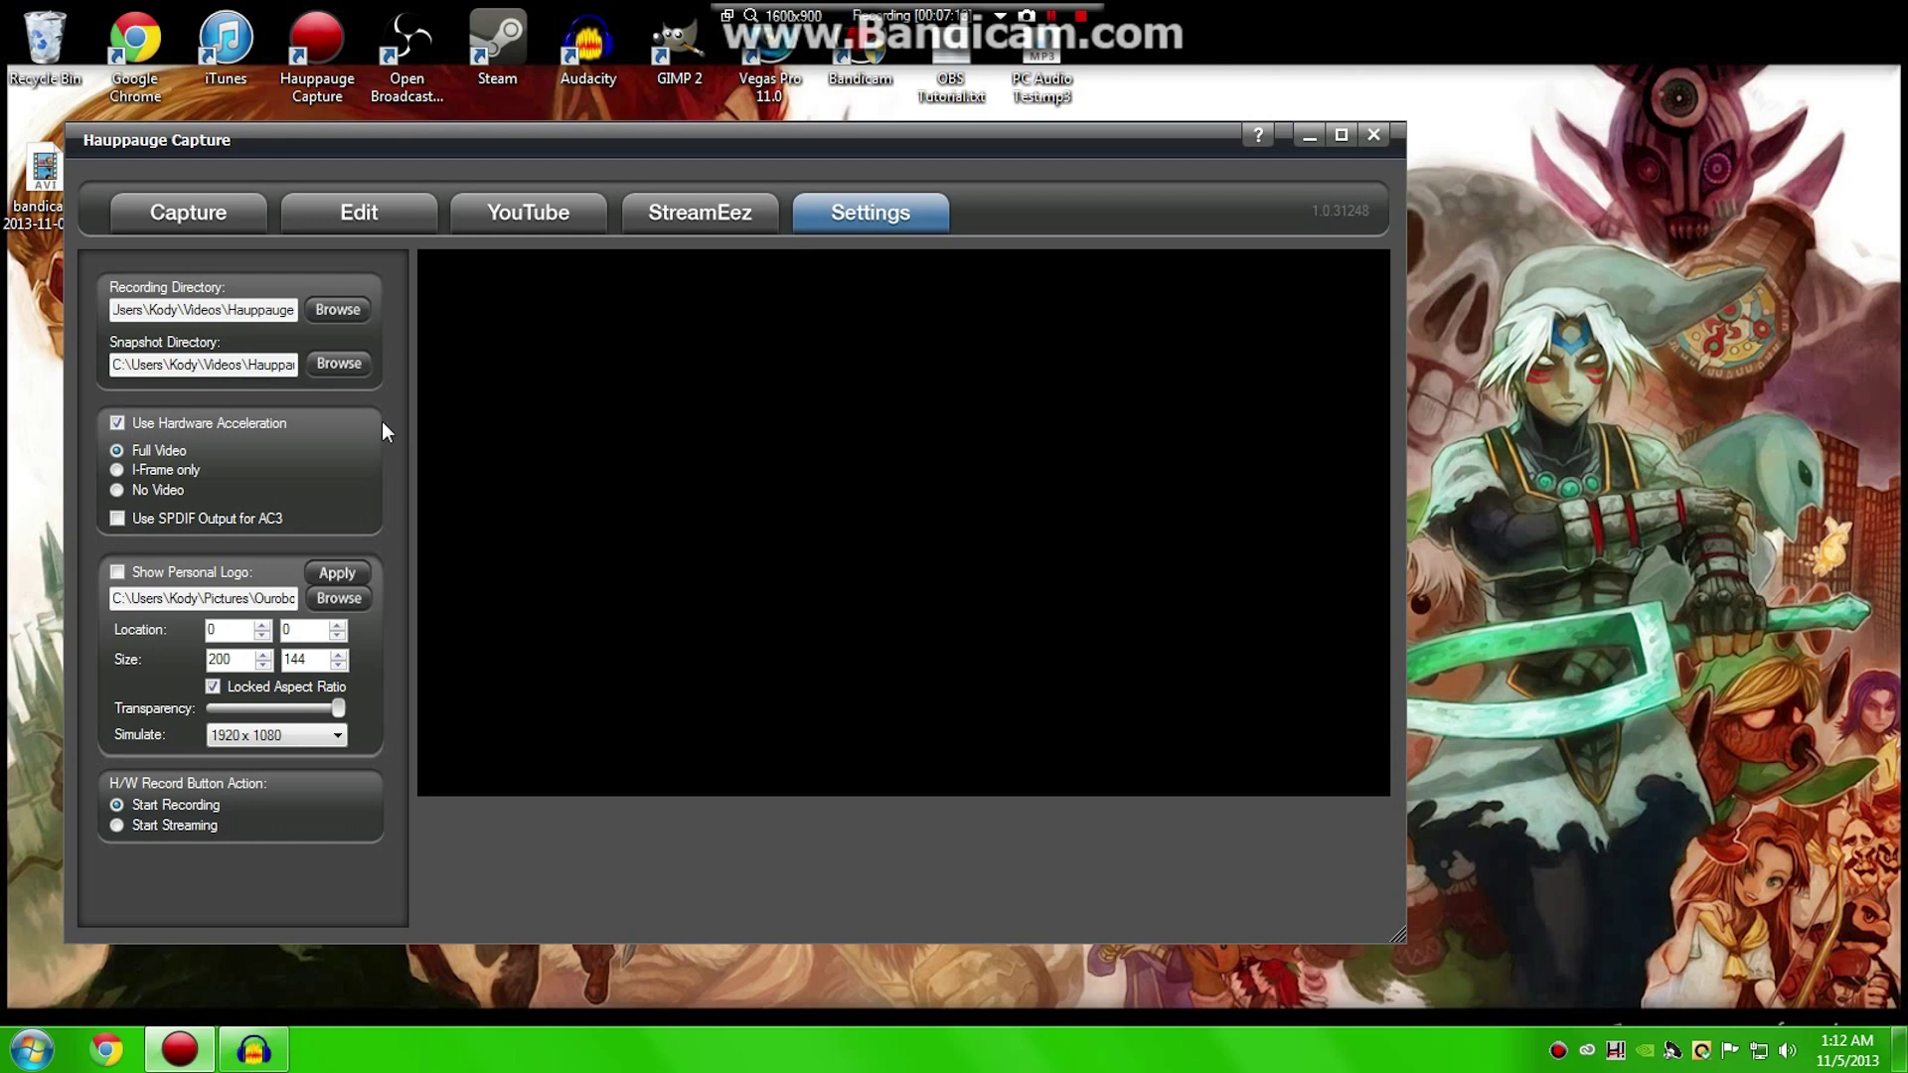
left_click(338, 309)
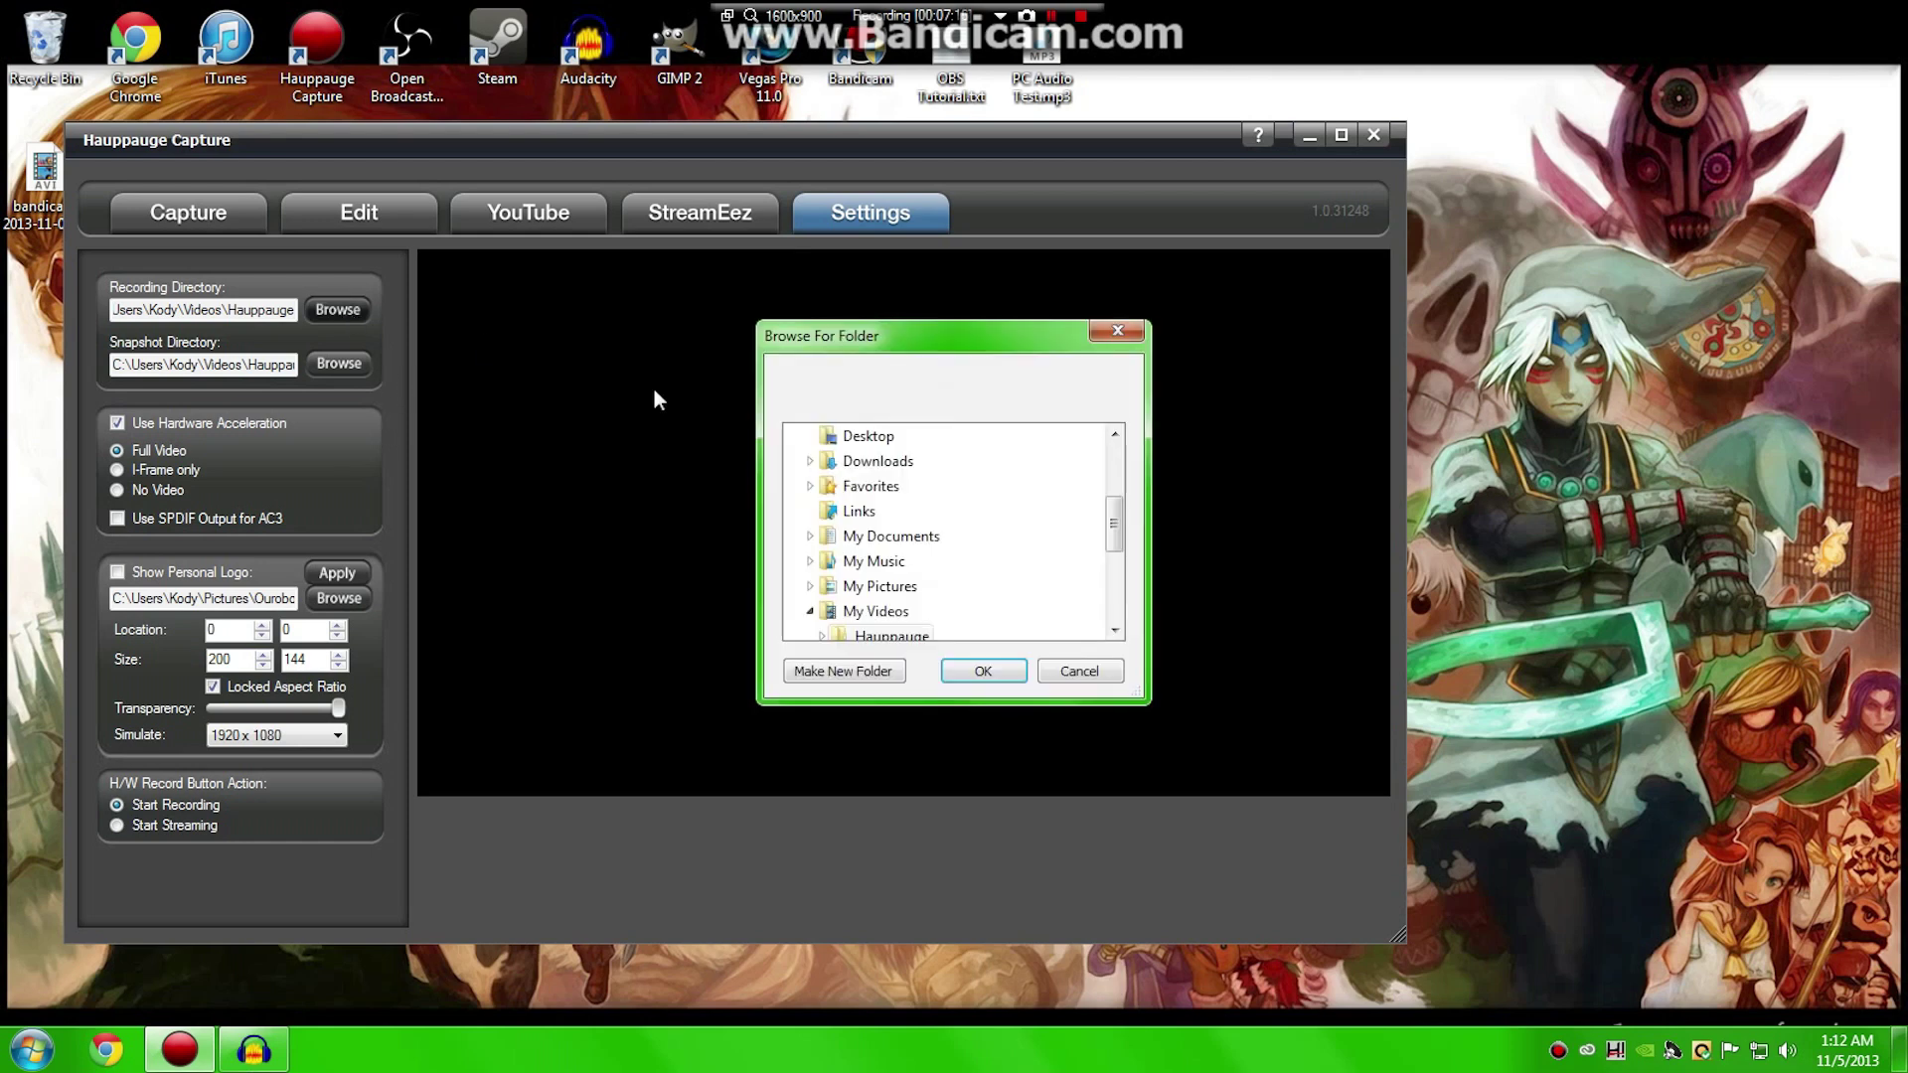
scroll(1048, 588, "down", 1)
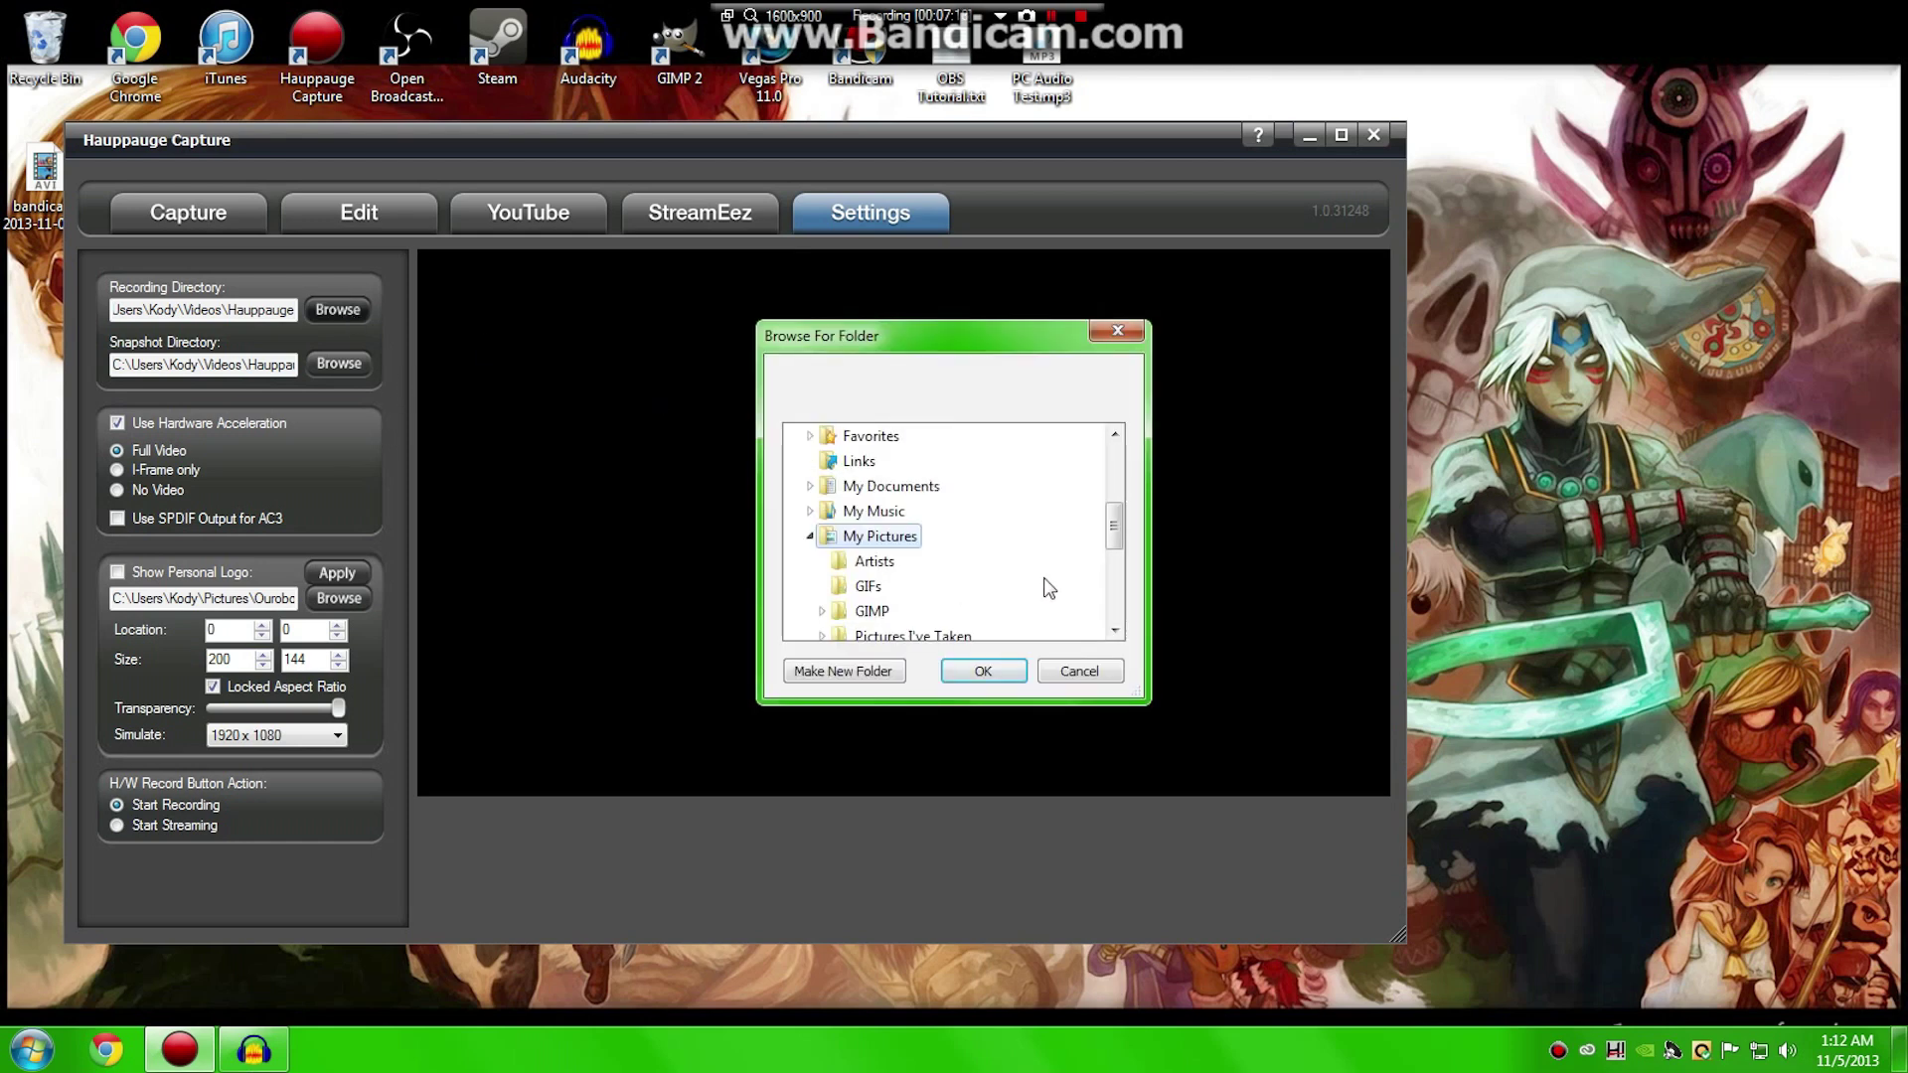
scroll(1048, 588, "up", 1)
scroll(878, 569, "up", 1)
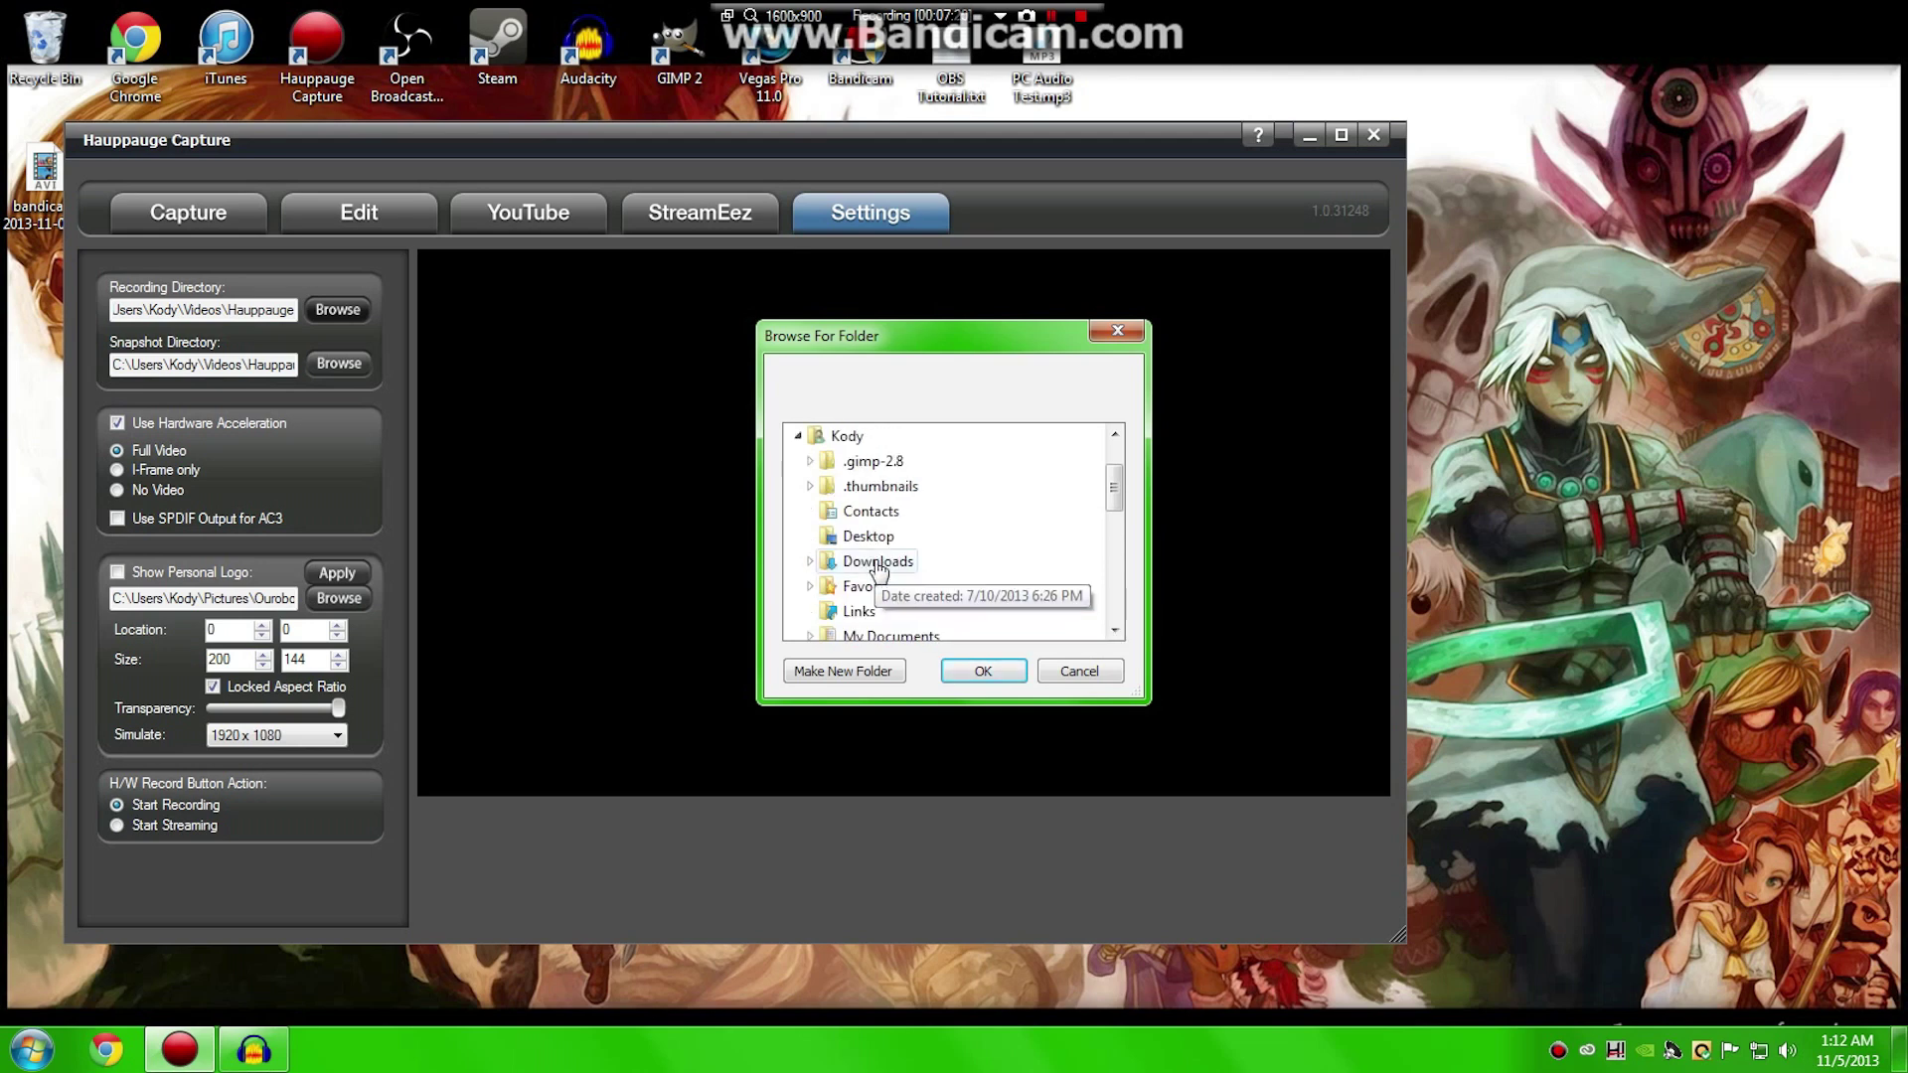
scroll(878, 570, "down", 3)
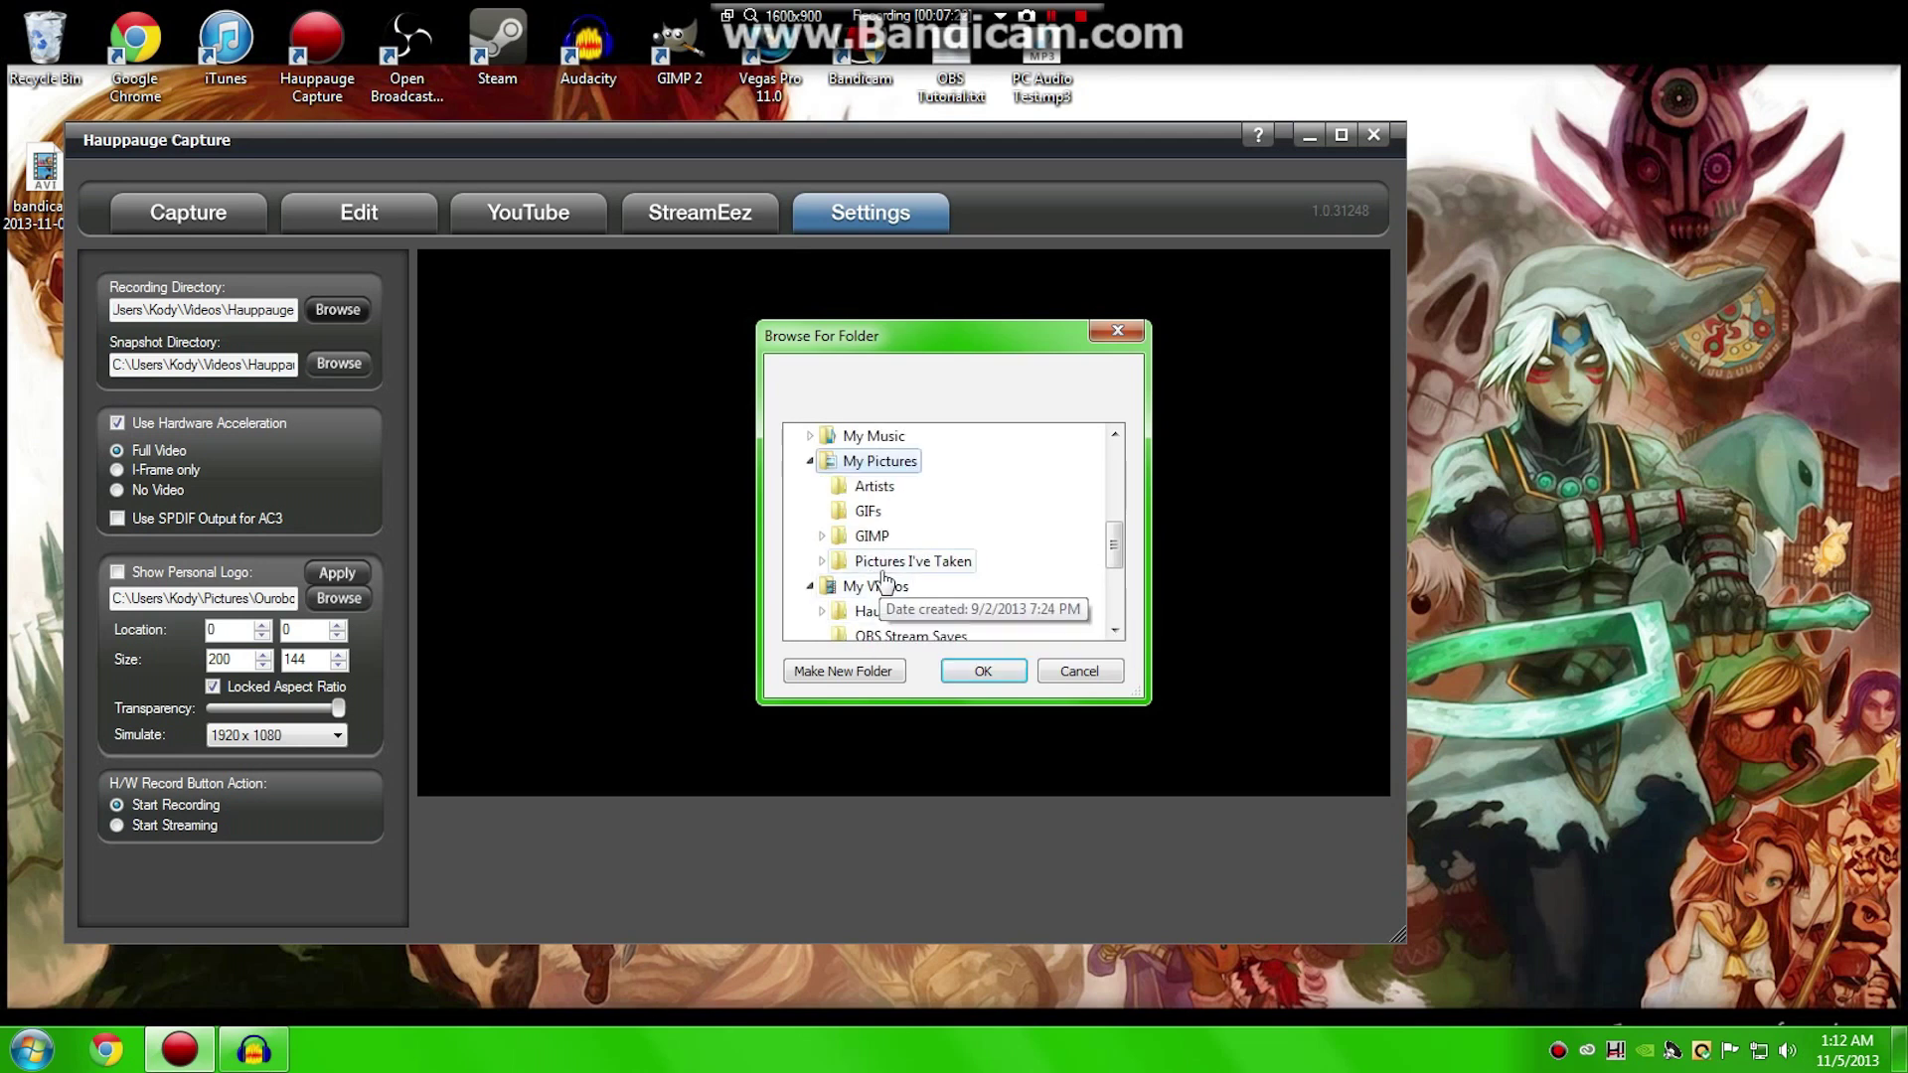
scroll(884, 582, "down", 1)
left_click(891, 535)
scroll(892, 542, "up", 1)
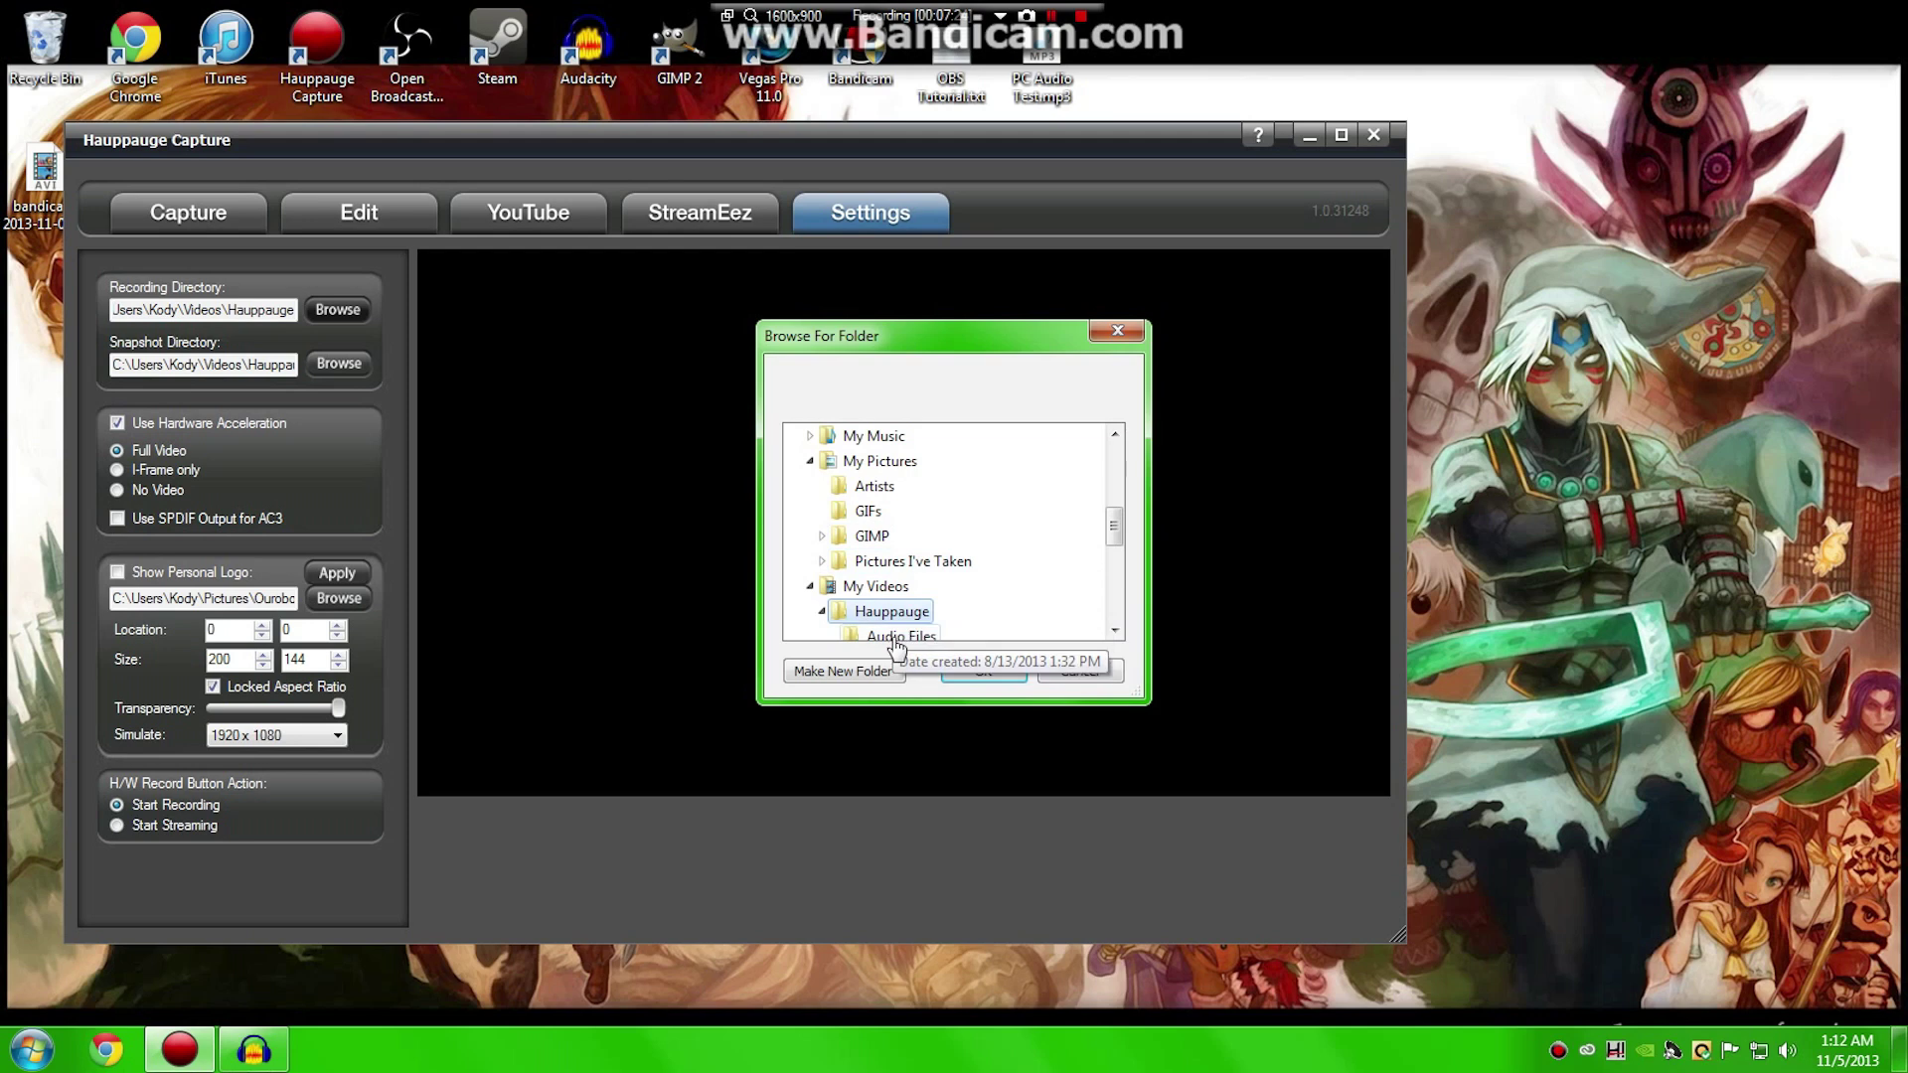
left_click(984, 672)
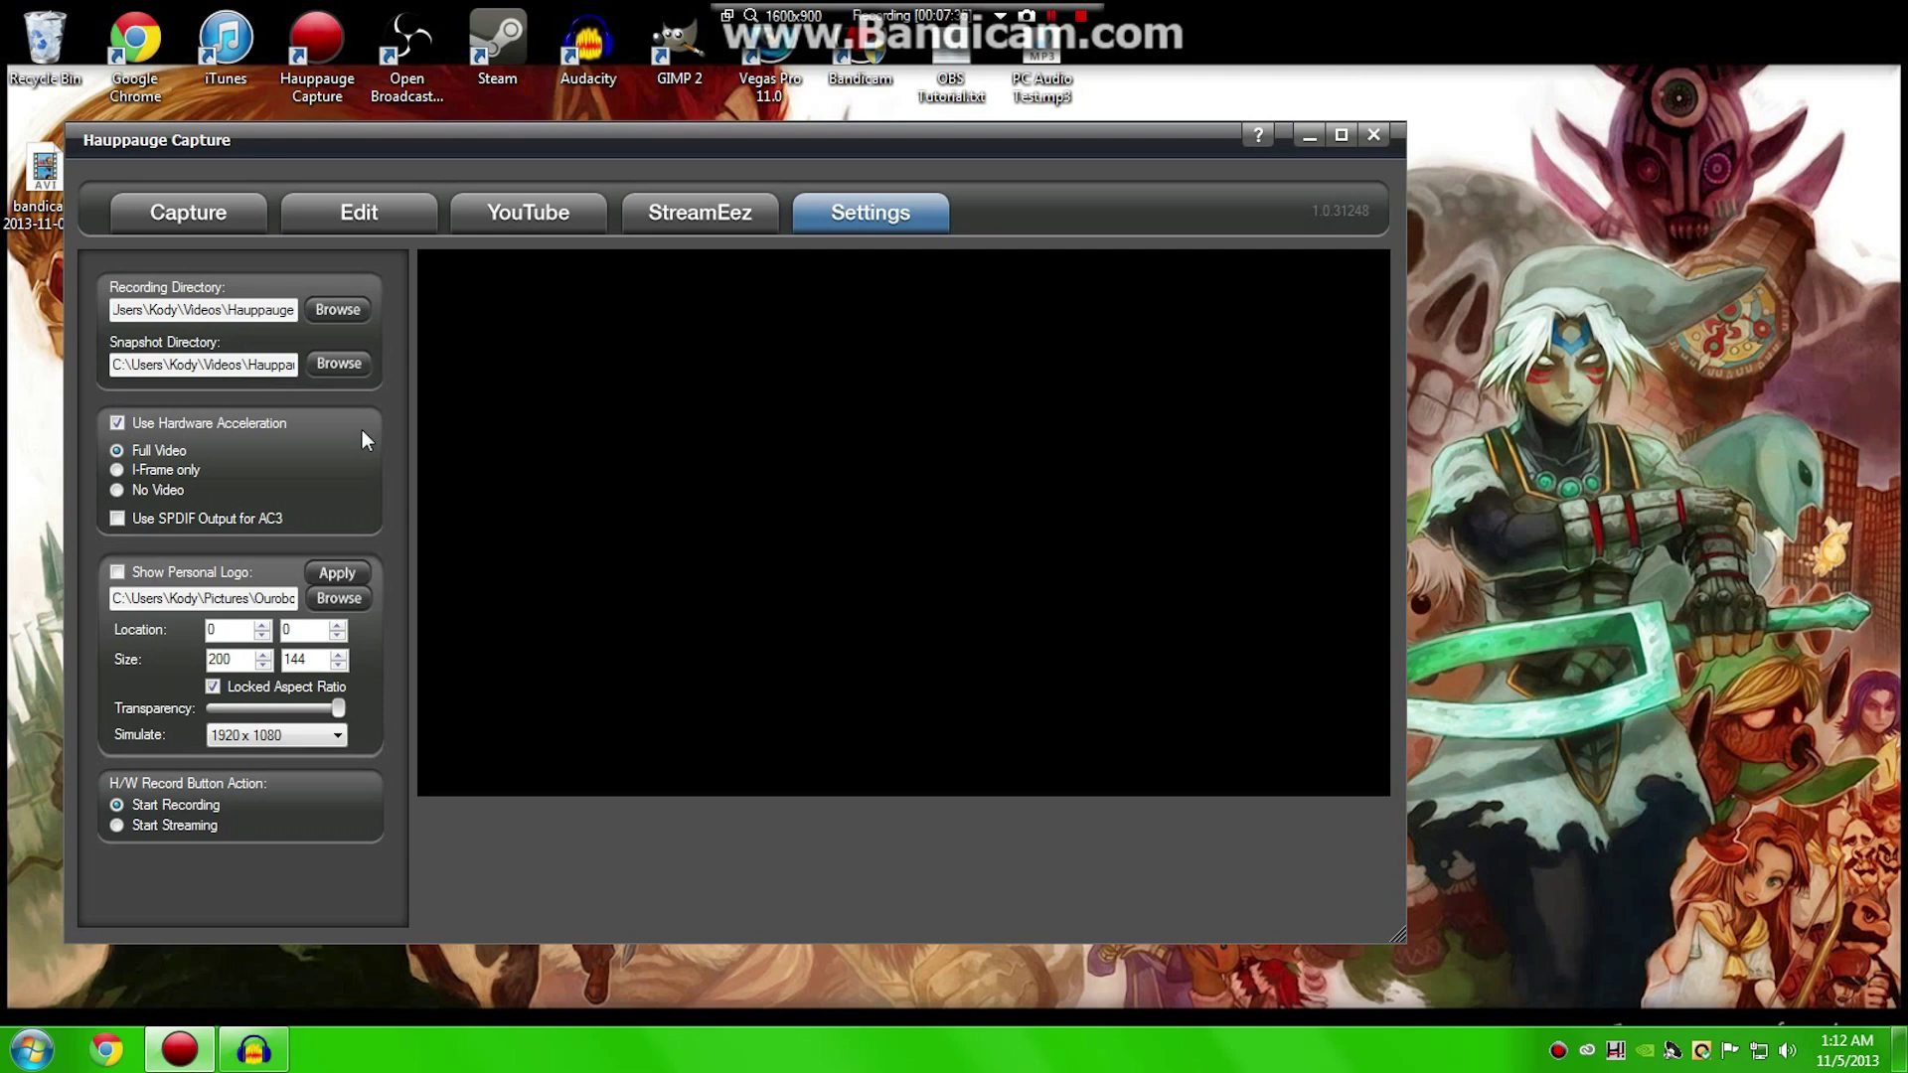
Re-enable Show Personal Logo and load Ouroboros.PNG from Pictures as the logo image
left_click(117, 571)
left_click(120, 573)
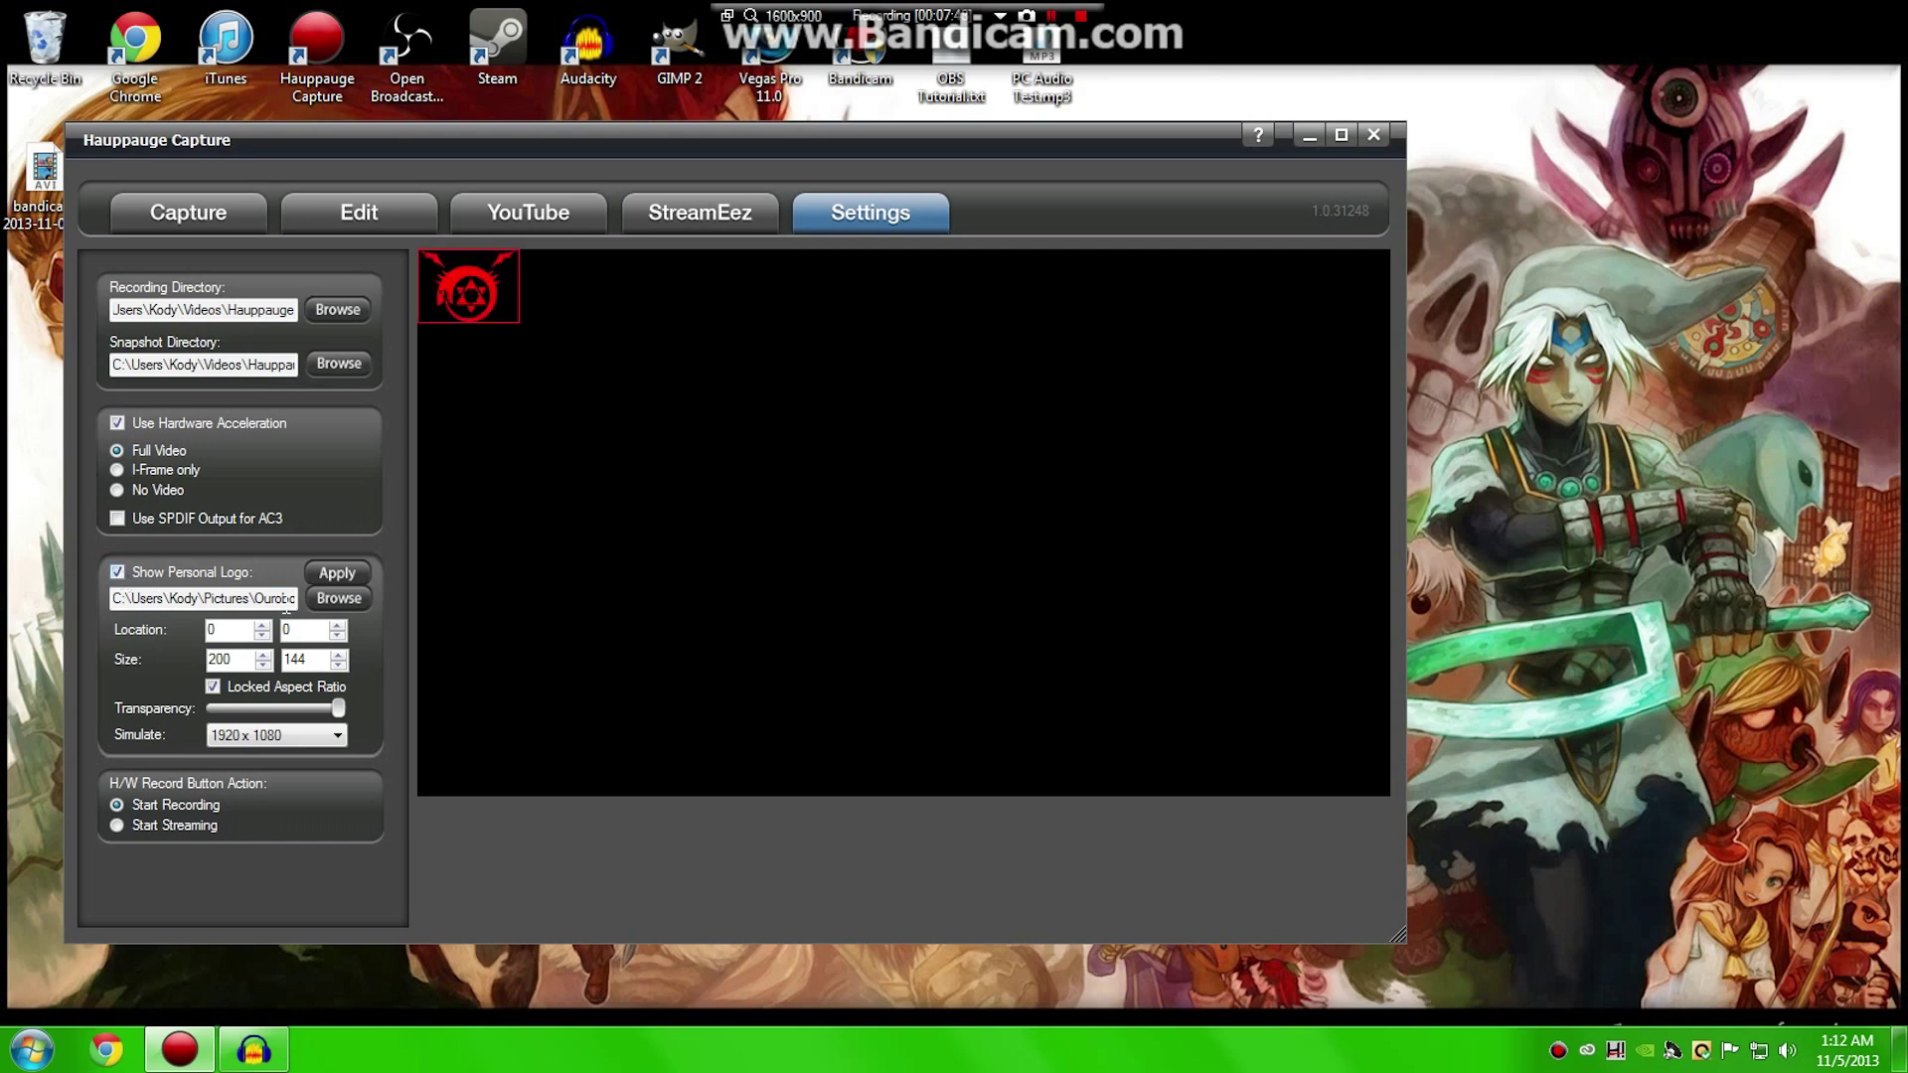
left_click(338, 597)
left_click(623, 524)
scroll(669, 553, "down", 5)
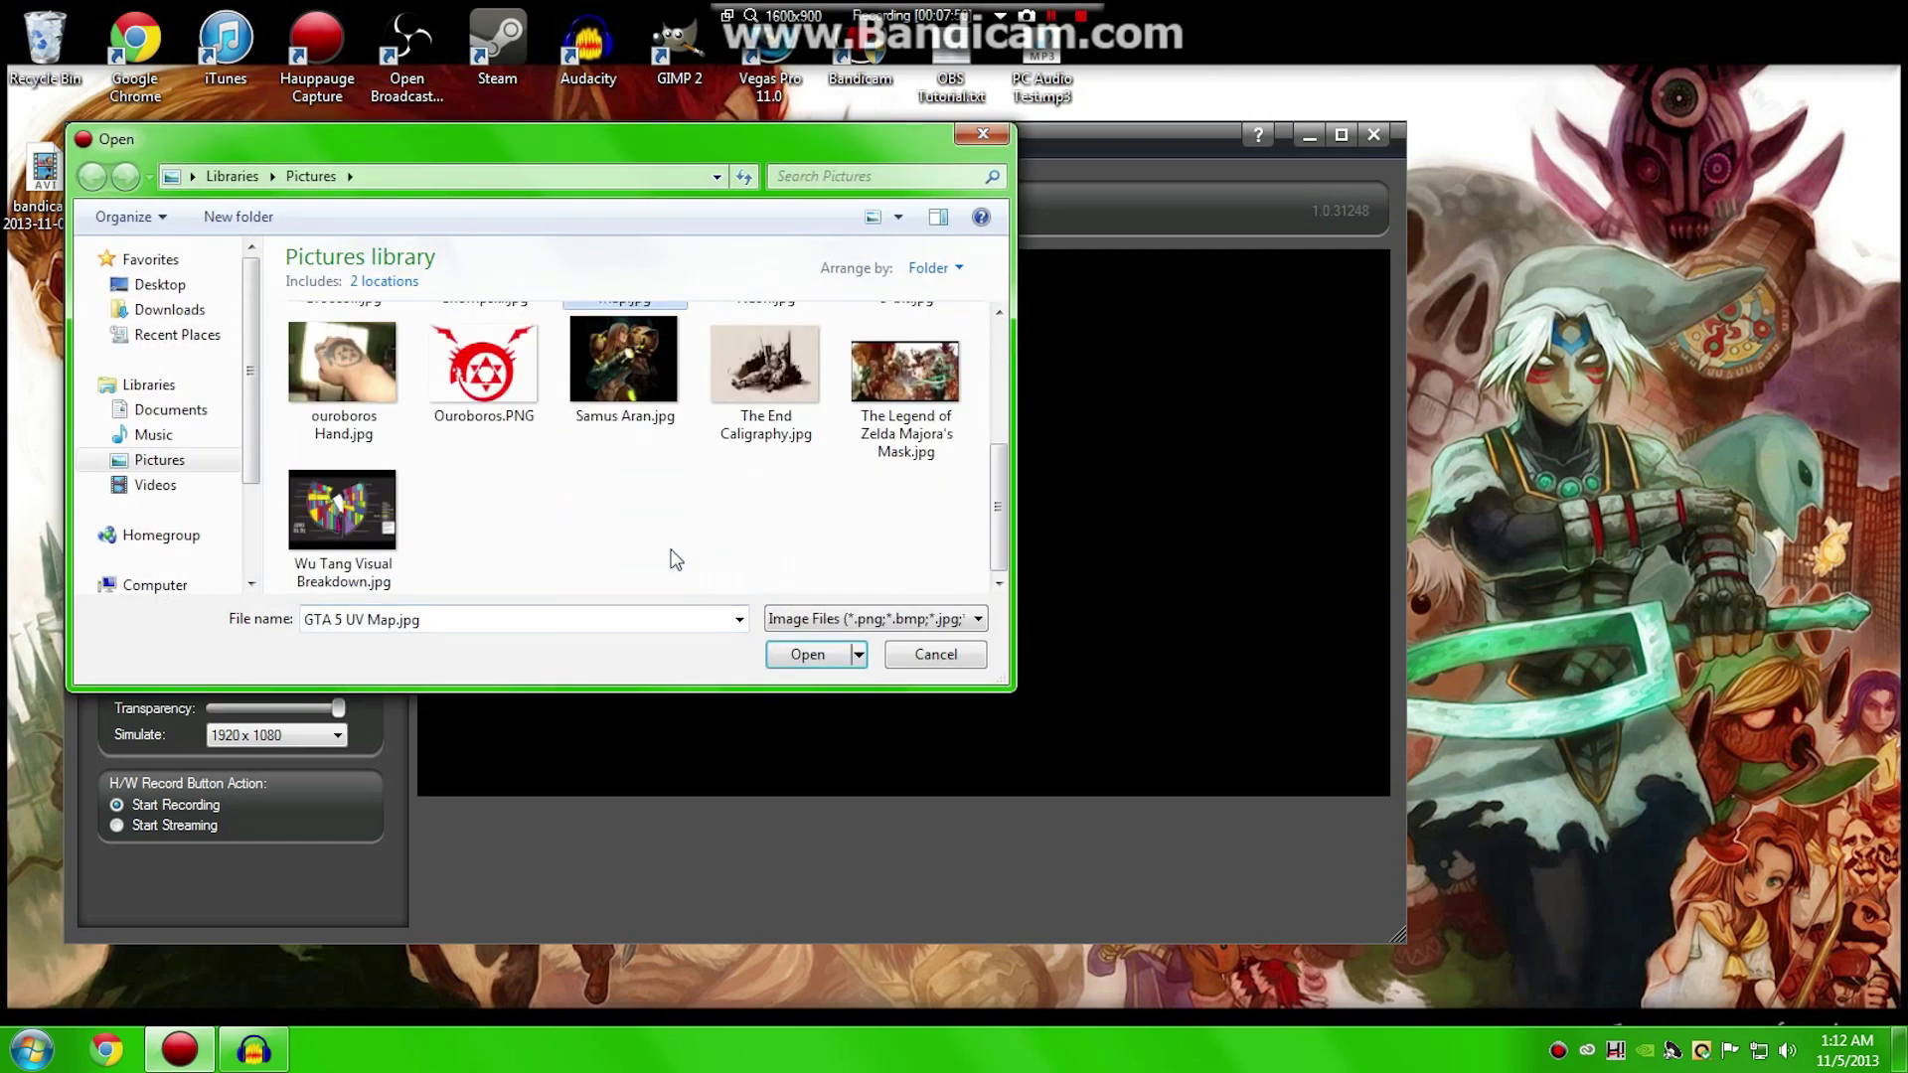
left_click(484, 368)
left_click(841, 656)
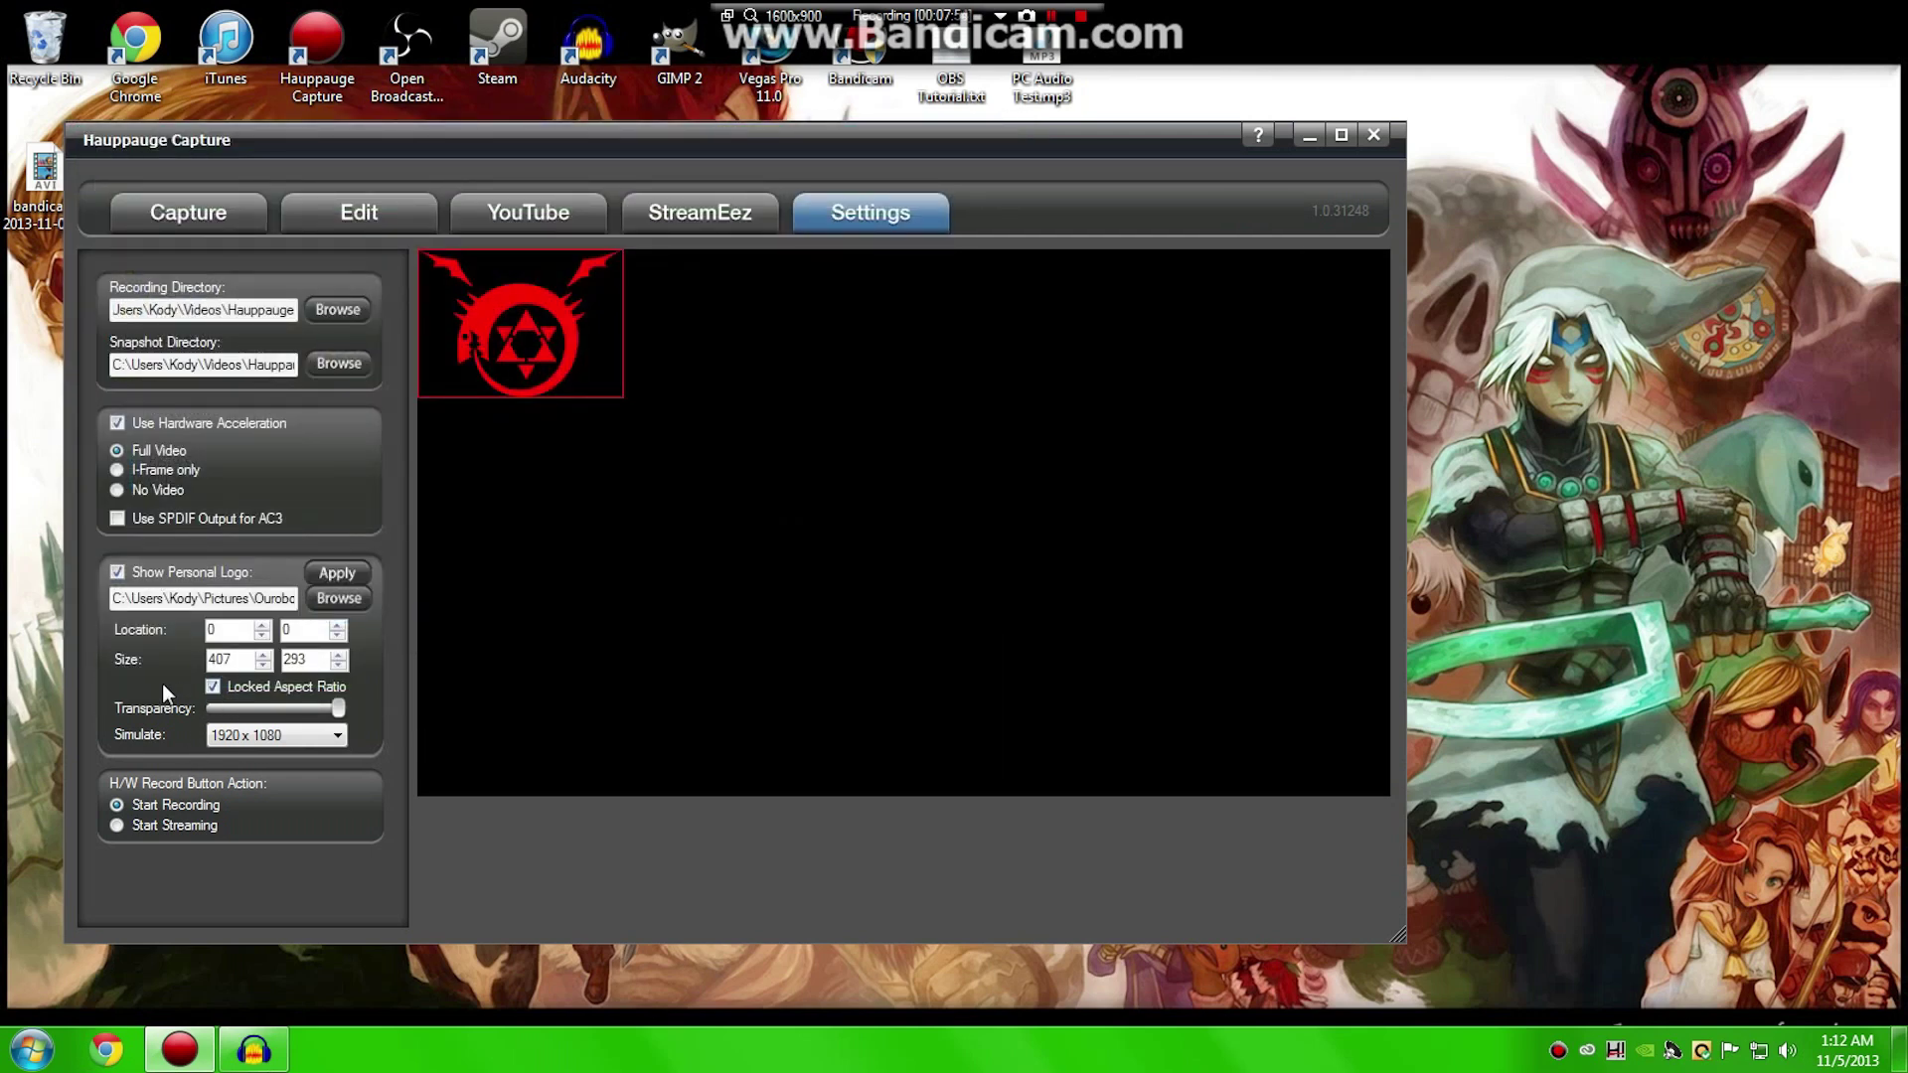
Resize the logo to 200 x 144 and keep it at top-left location 0, 0
double_click(218, 659)
type("200")
key("Return")
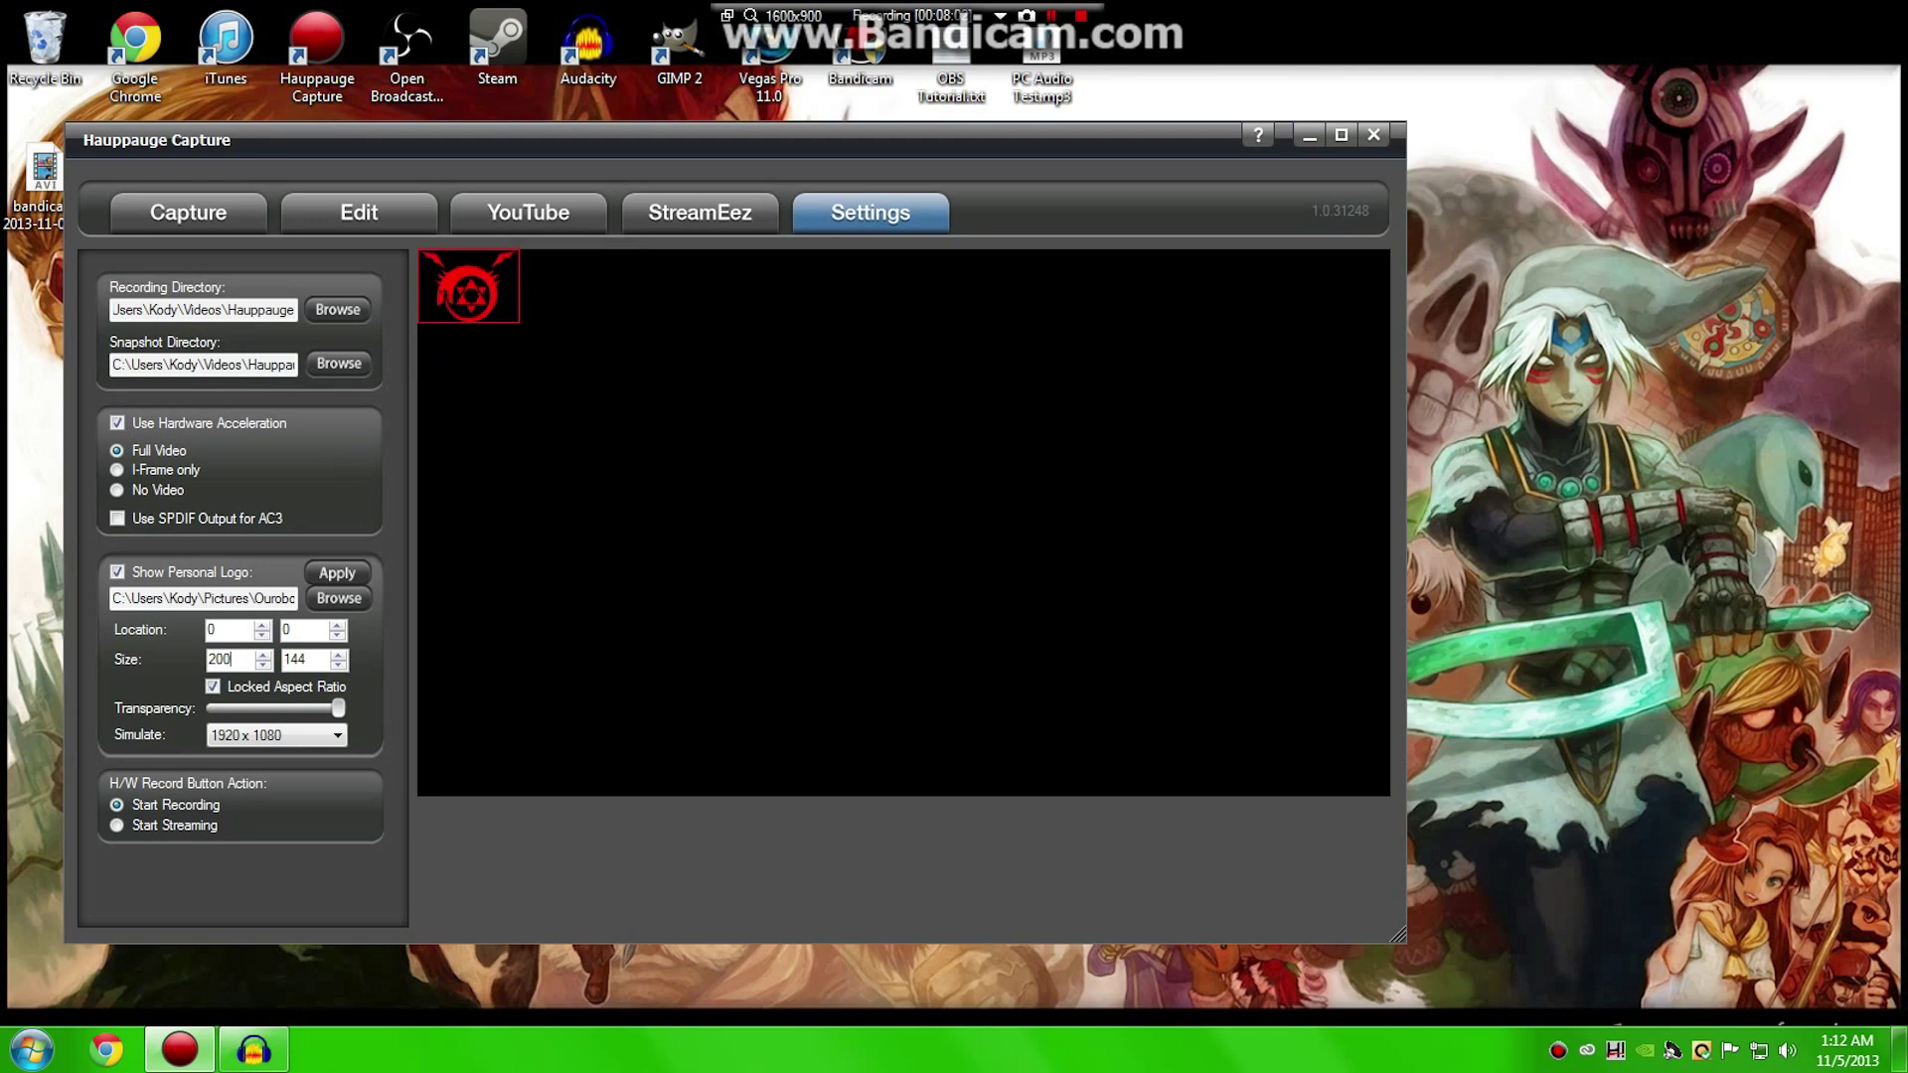
left_click_drag(468, 337, 410, 263)
mouse_move(338, 711)
left_mouse_down()
mouse_move(208, 706)
mouse_move(332, 708)
left_mouse_up()
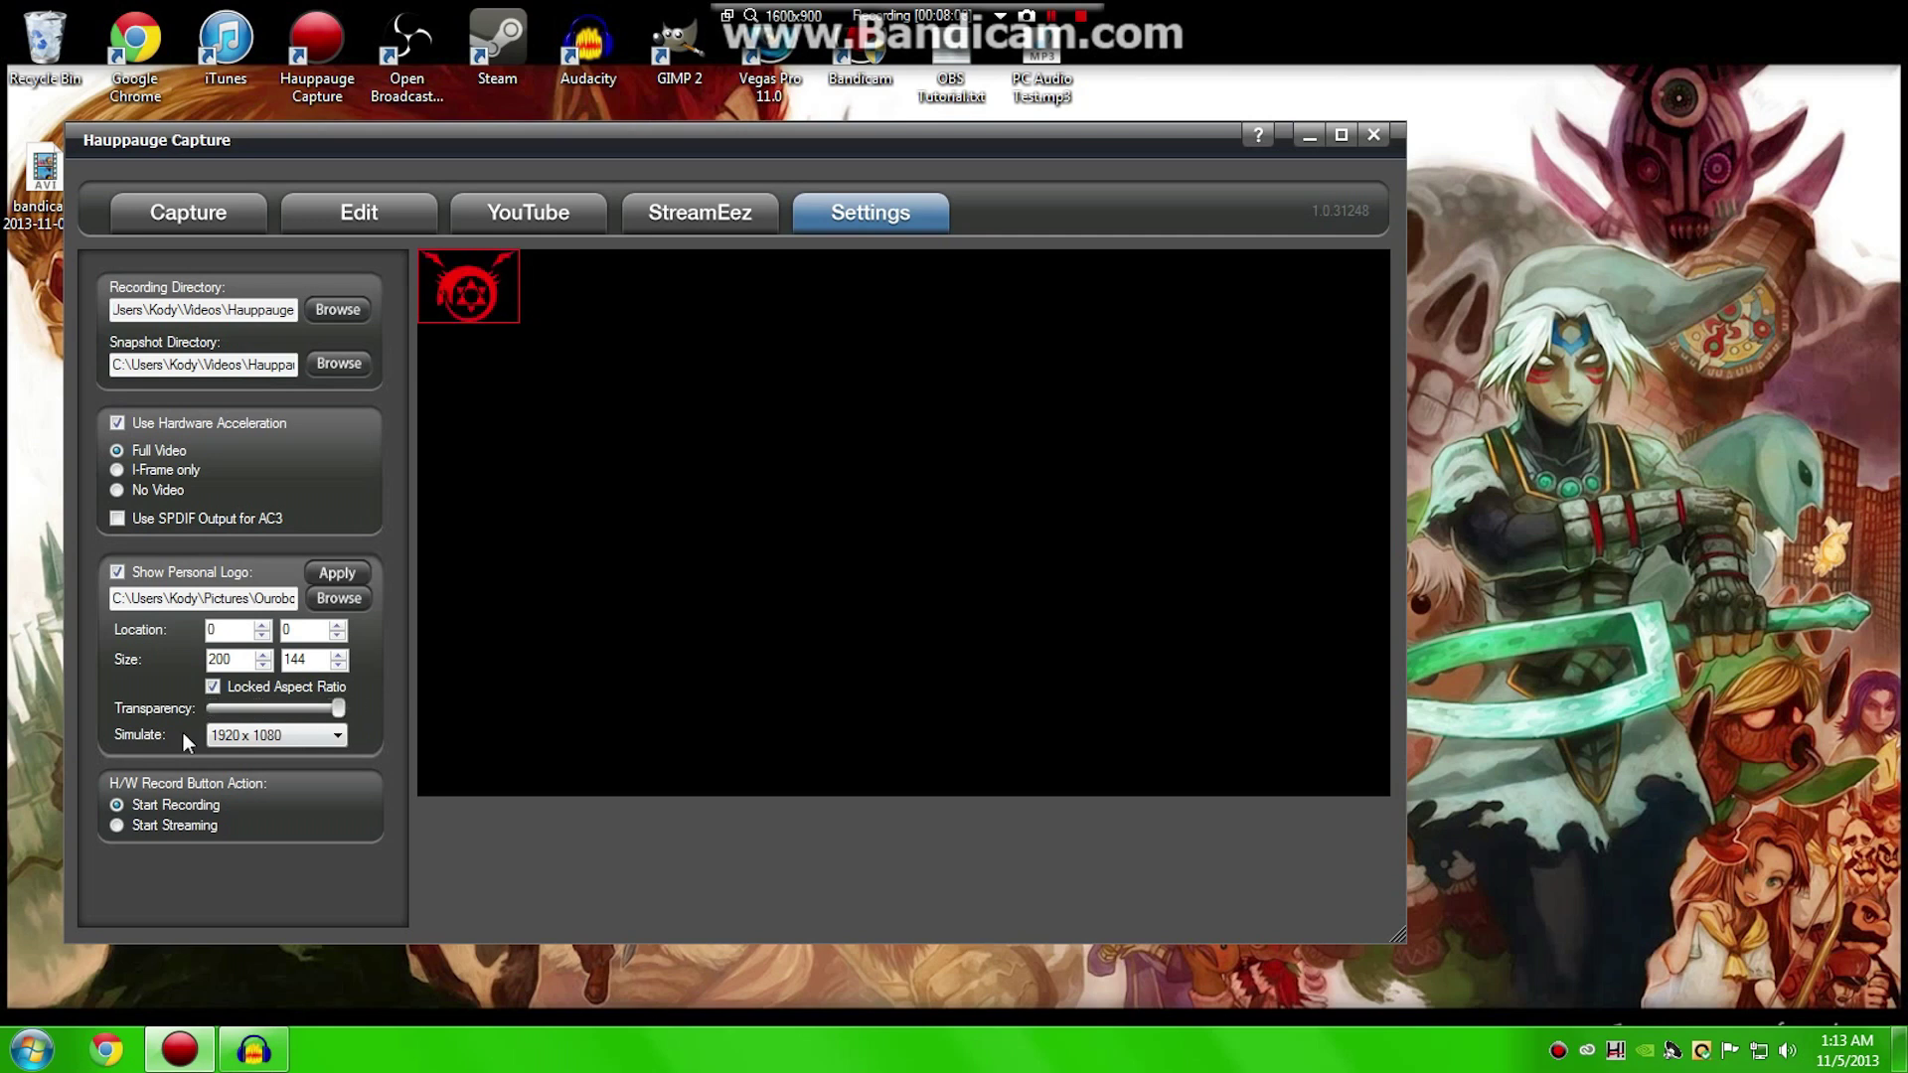